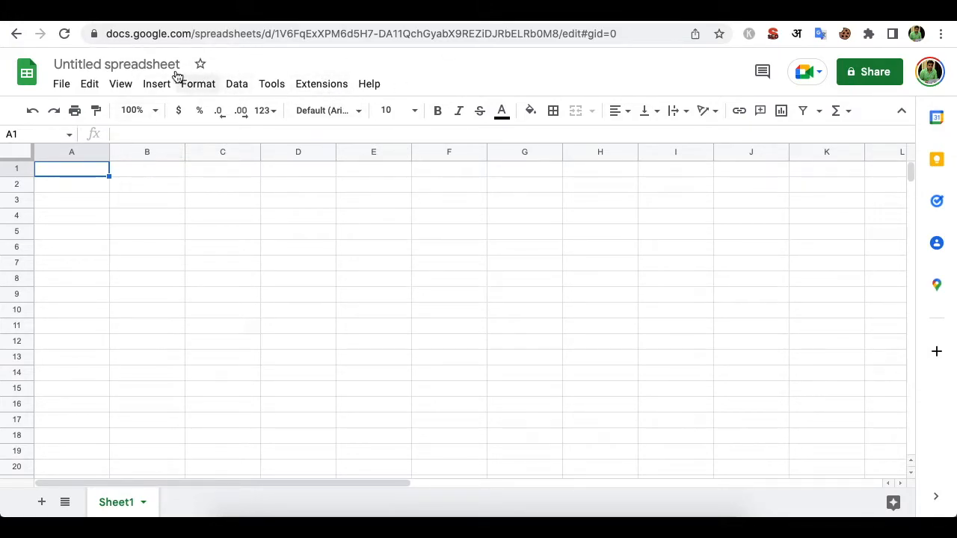
- Rename the spreadsheet to 'quickzu test sheet'
left_click(148, 64)
type("q")
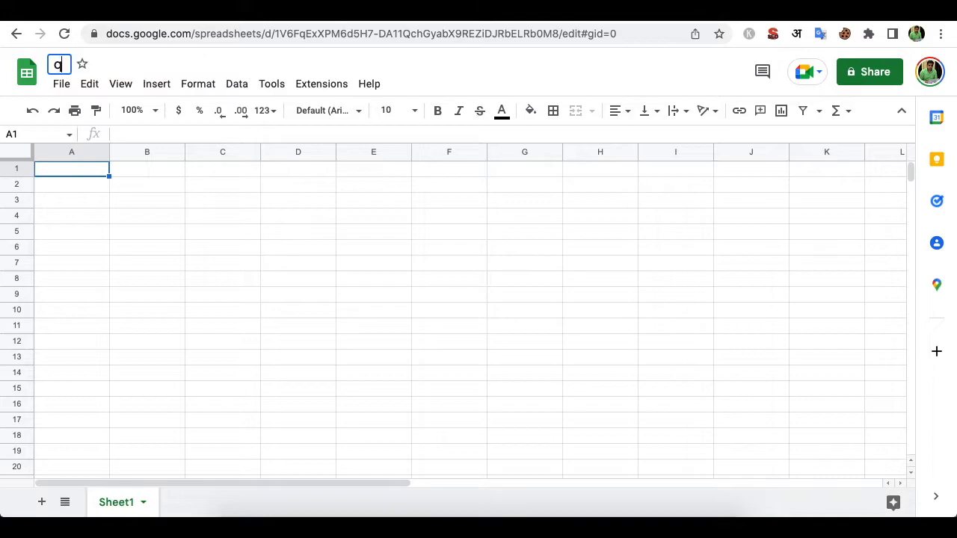
type("uickzu test sheet")
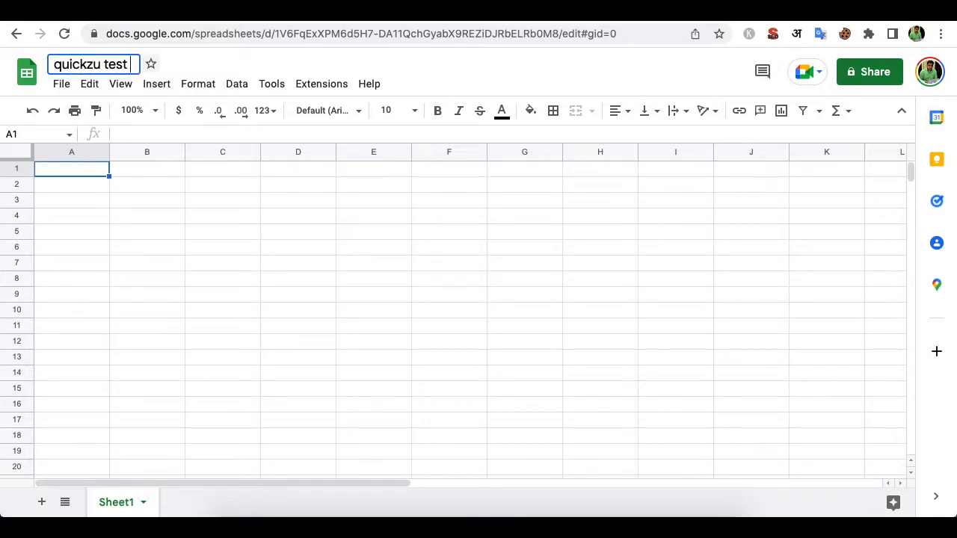
left_click(197, 204)
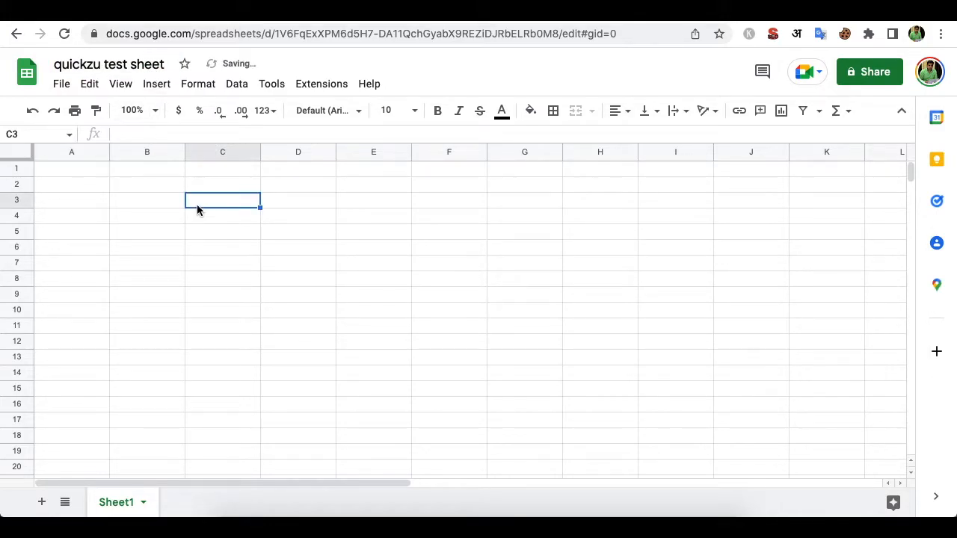
- Search the Workspace Marketplace for 'webh' and open the Webhooks for Sheets add-on listing
left_click(321, 85)
mouse_move(404, 121)
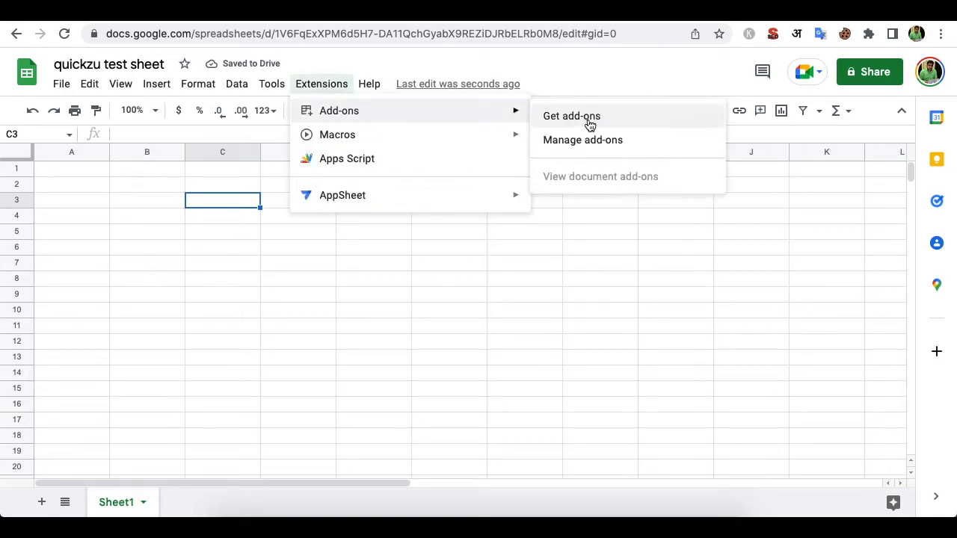
left_click(583, 122)
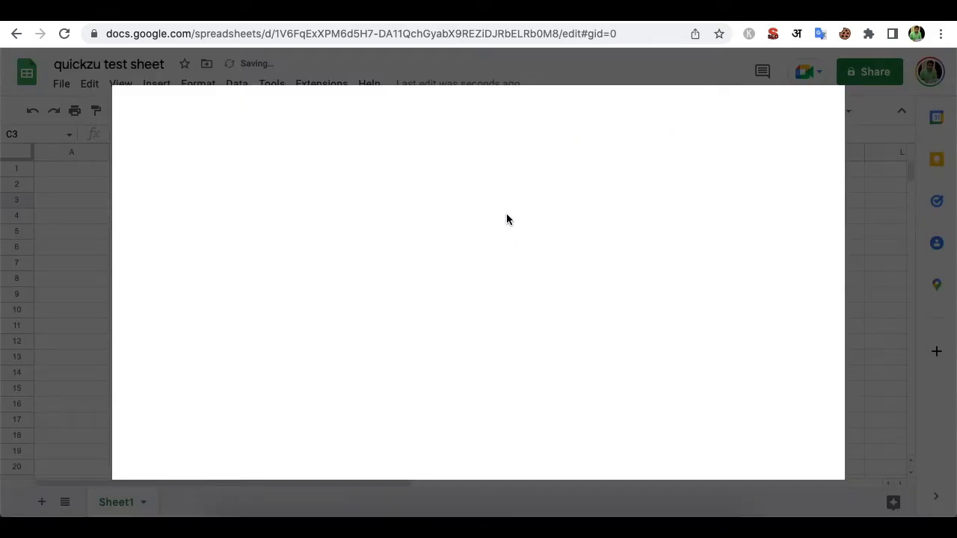
left_click(527, 112)
type("webh")
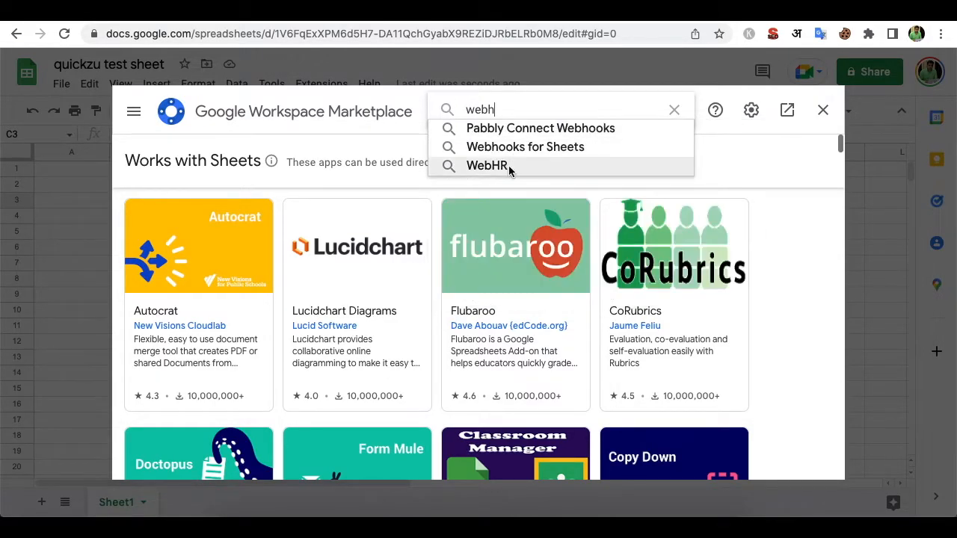
left_click(525, 149)
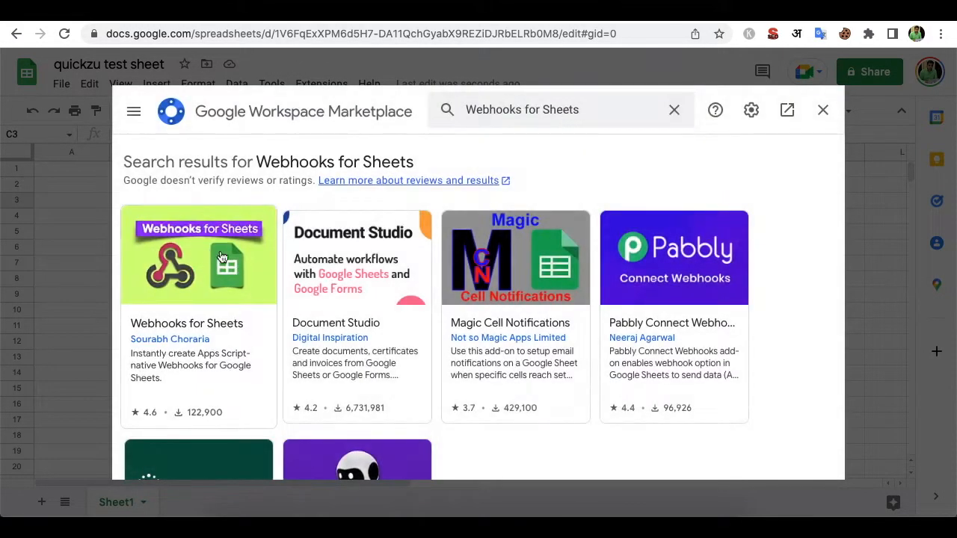
left_click(266, 259)
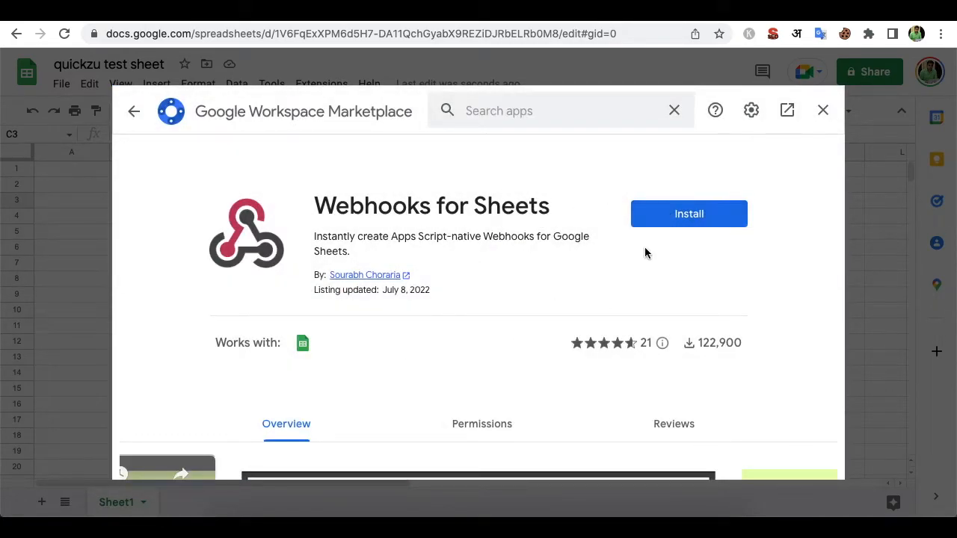
- Install Webhooks for Sheets, allow it access with your Google account, and close the Marketplace
left_click(694, 221)
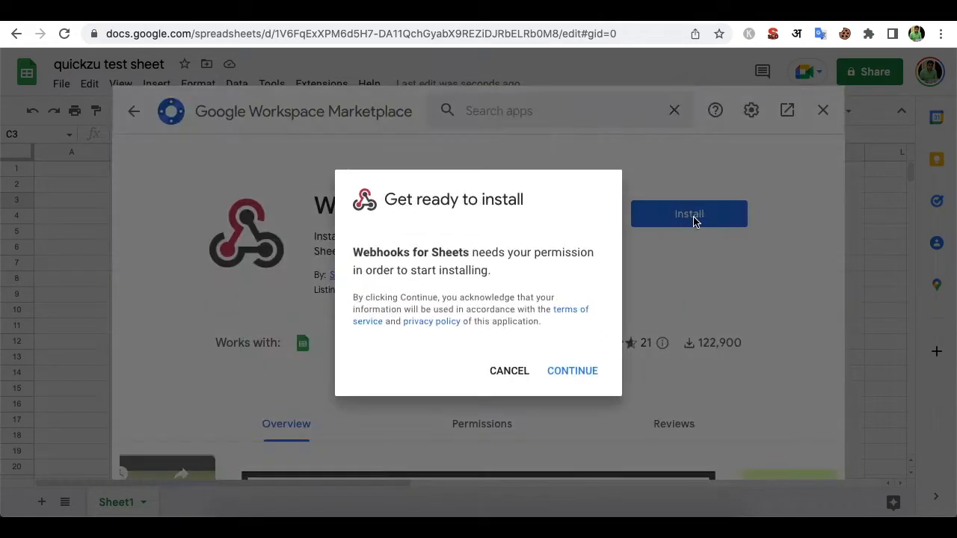
left_click(574, 373)
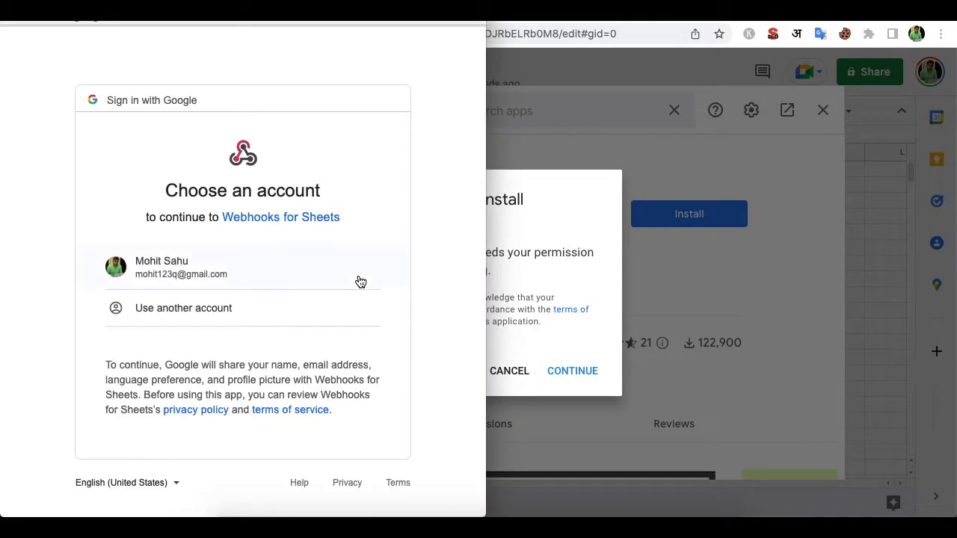
left_click(281, 275)
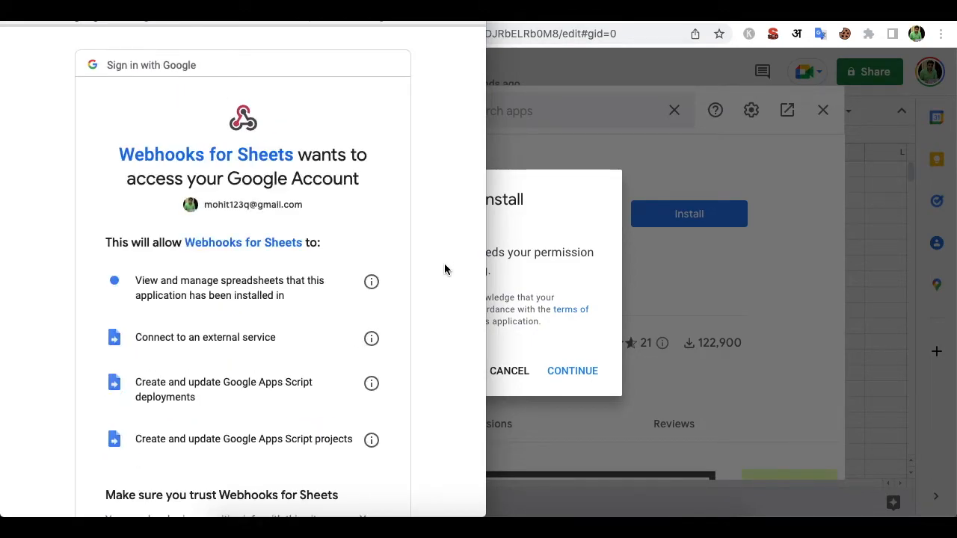
scroll(444, 270, "down", 5)
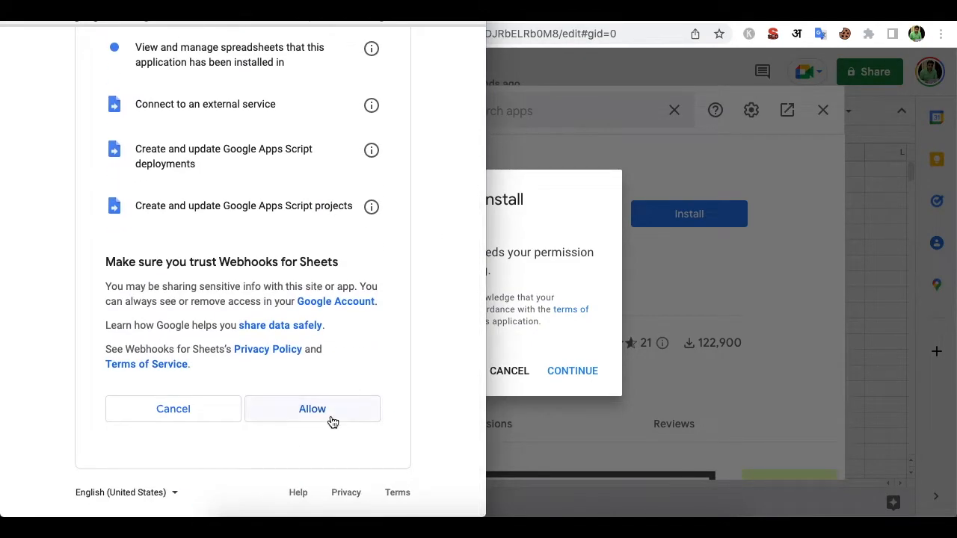
left_click(320, 416)
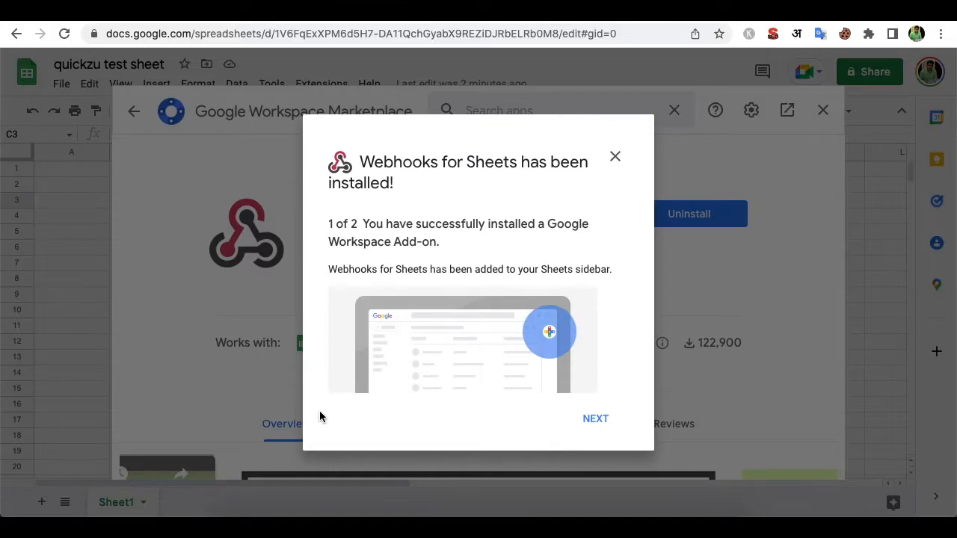
left_click(606, 421)
left_click(593, 420)
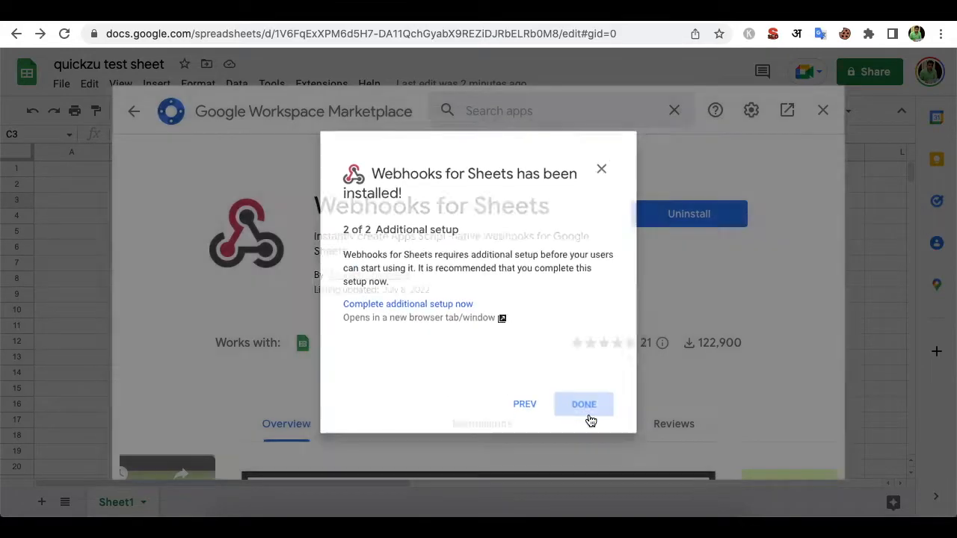
left_click(820, 112)
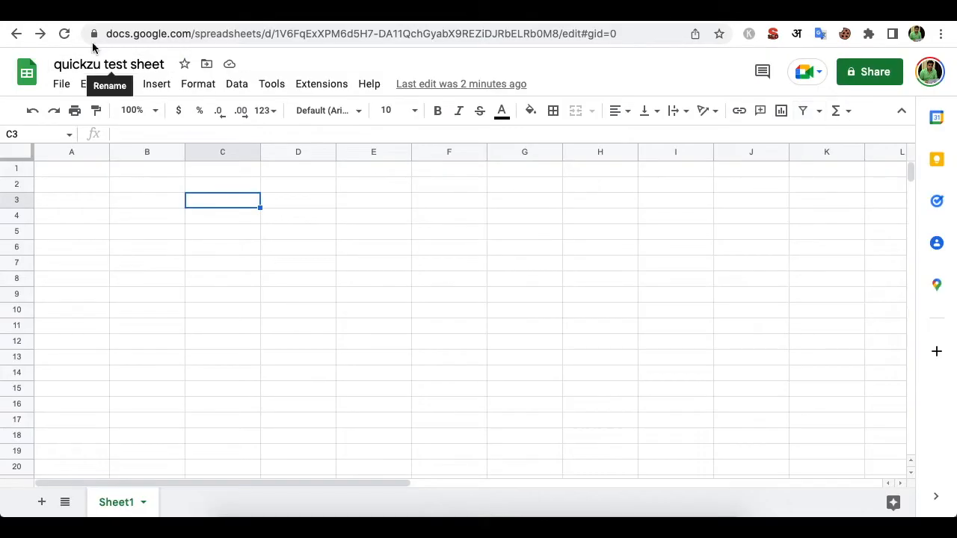
- Reload the sheet, open the Webhooks for Sheets sidebar, and start creating a webhook
left_click(65, 34)
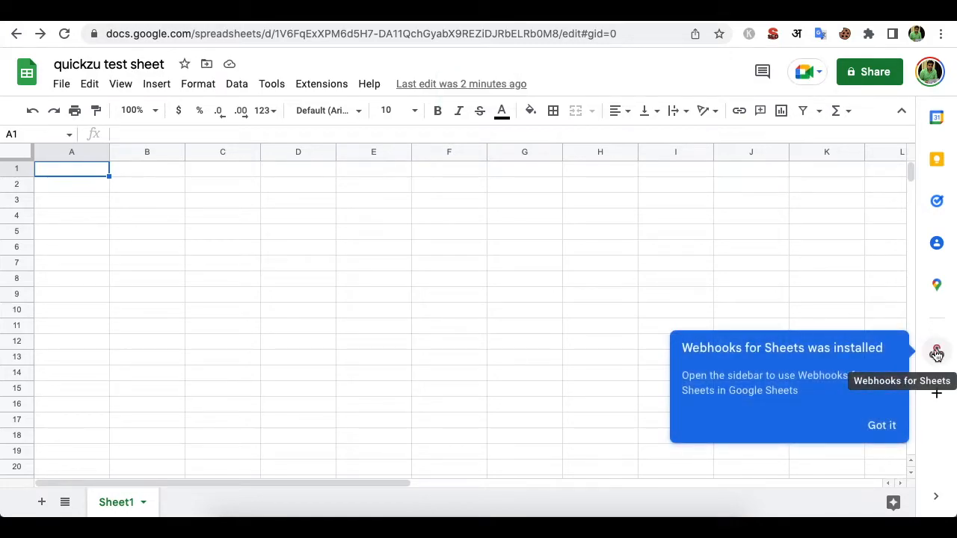
left_click(875, 436)
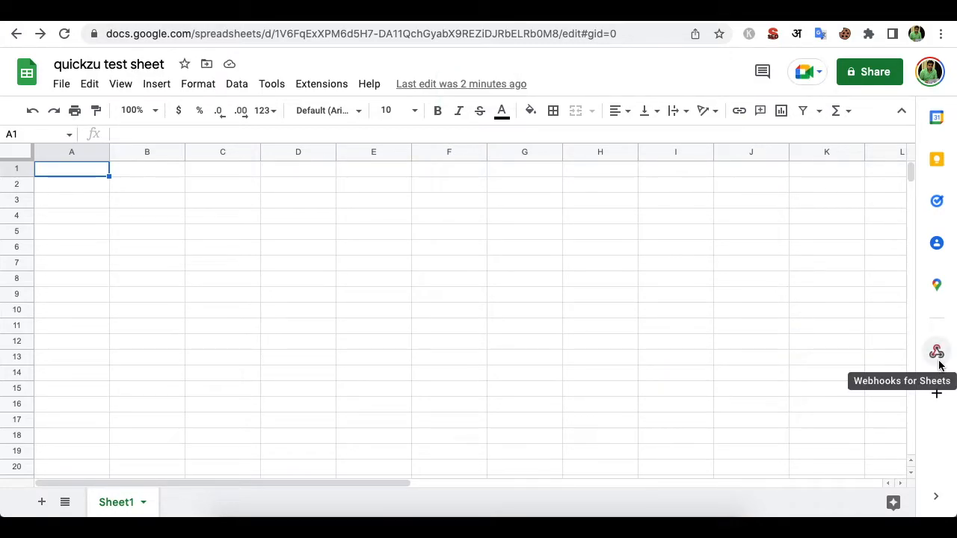
left_click(937, 357)
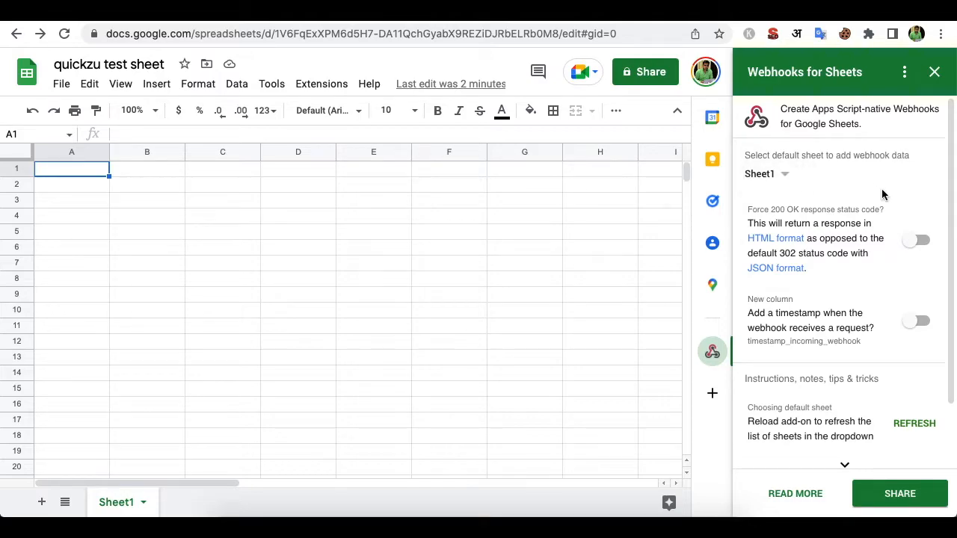
left_click(918, 321)
left_click(909, 441)
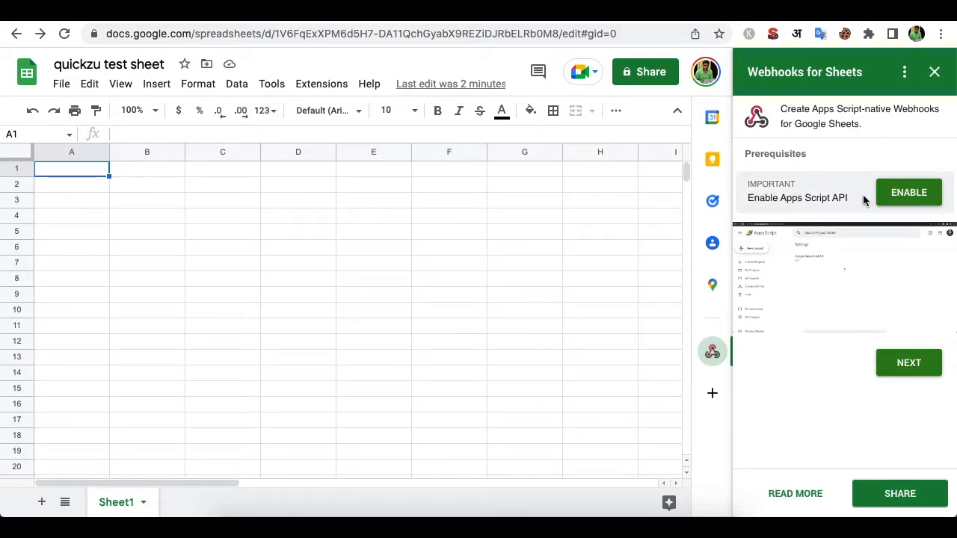
- Turn the Google Apps Script API on in settings and return to the quickzu test sheet
left_click(902, 195)
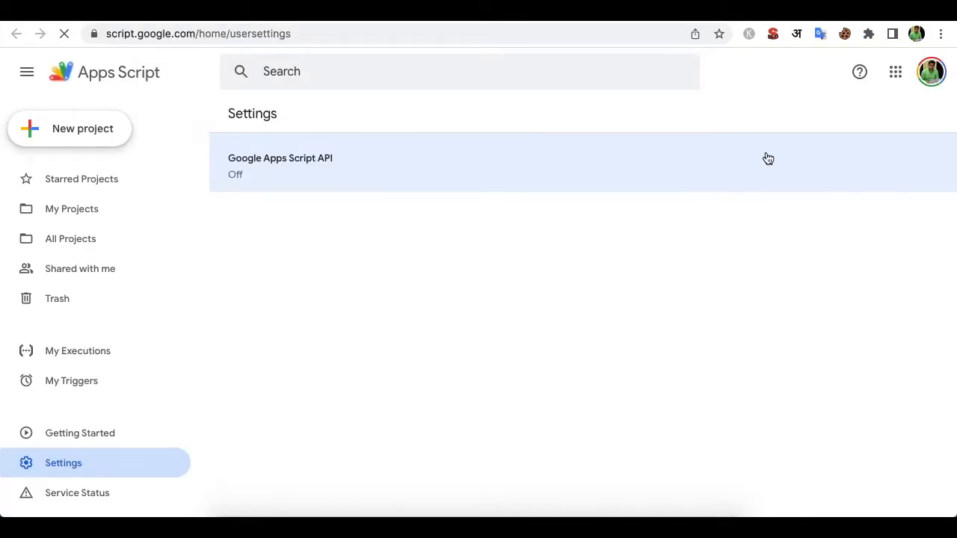
left_click(314, 165)
left_click(927, 160)
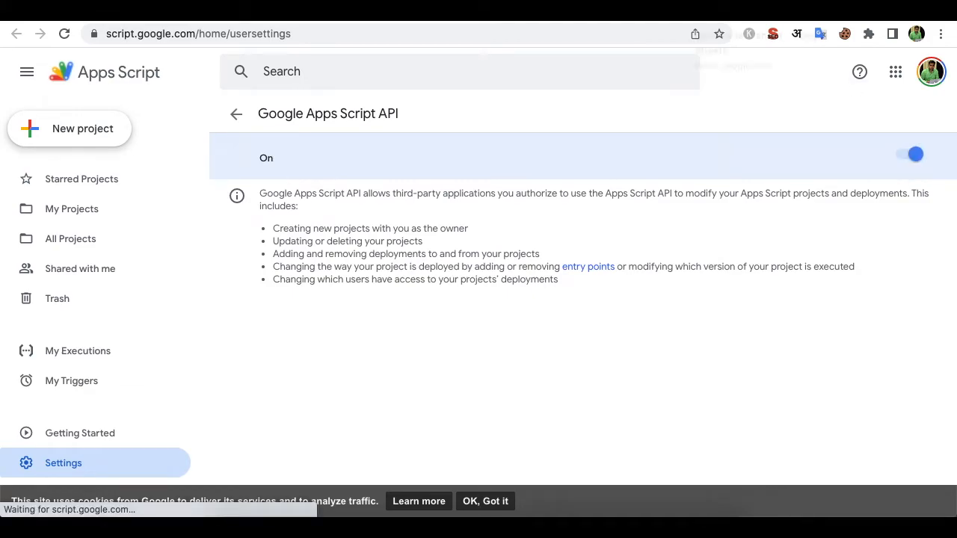
left_click(725, 10)
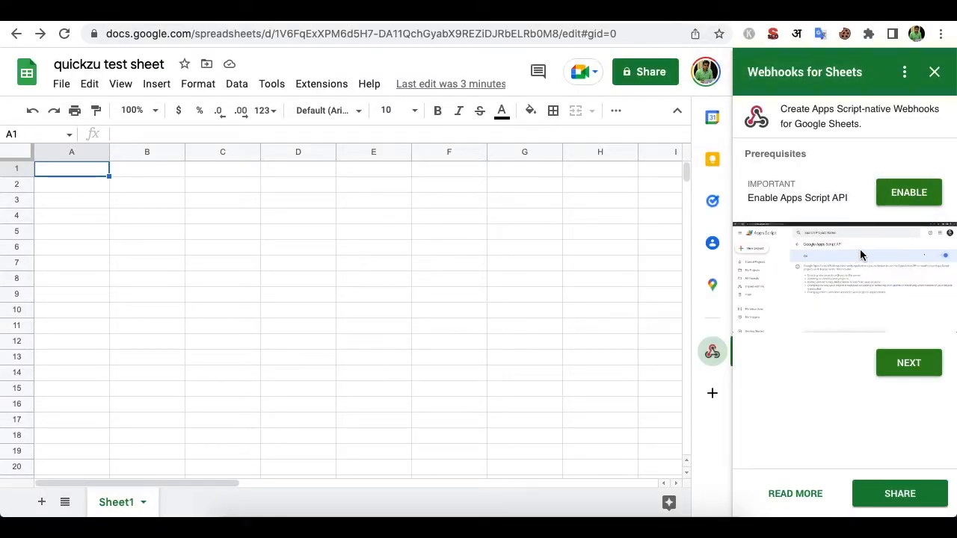
- Continue past the prerequisites, reload the sheet, and reopen the Webhooks for Sheets sidebar for Sheet1
left_click(909, 364)
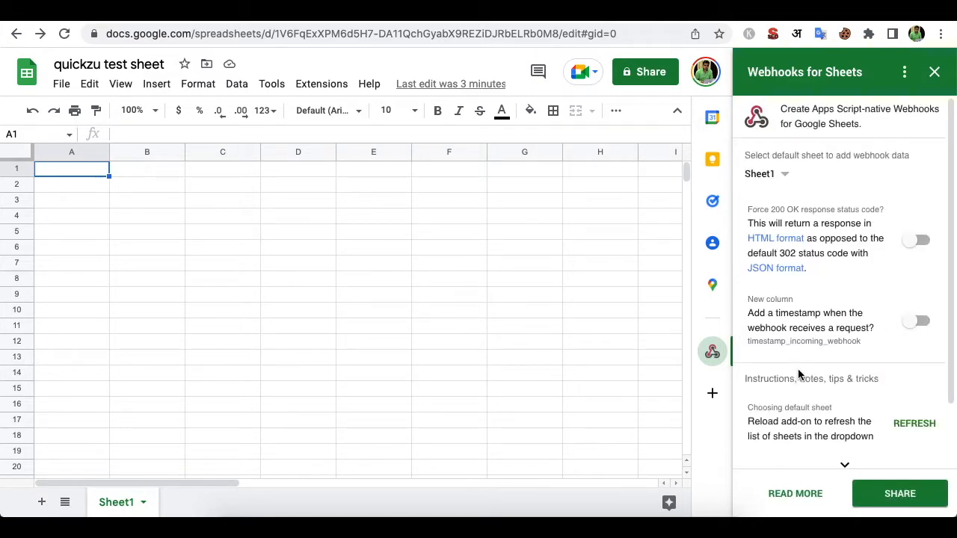
scroll(830, 340, "down", 2)
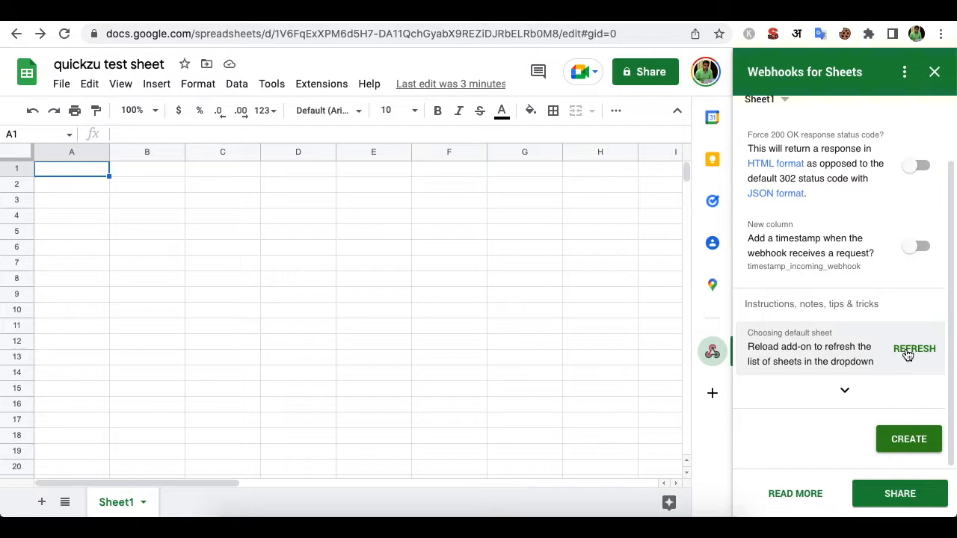
scroll(867, 348, "up", 2)
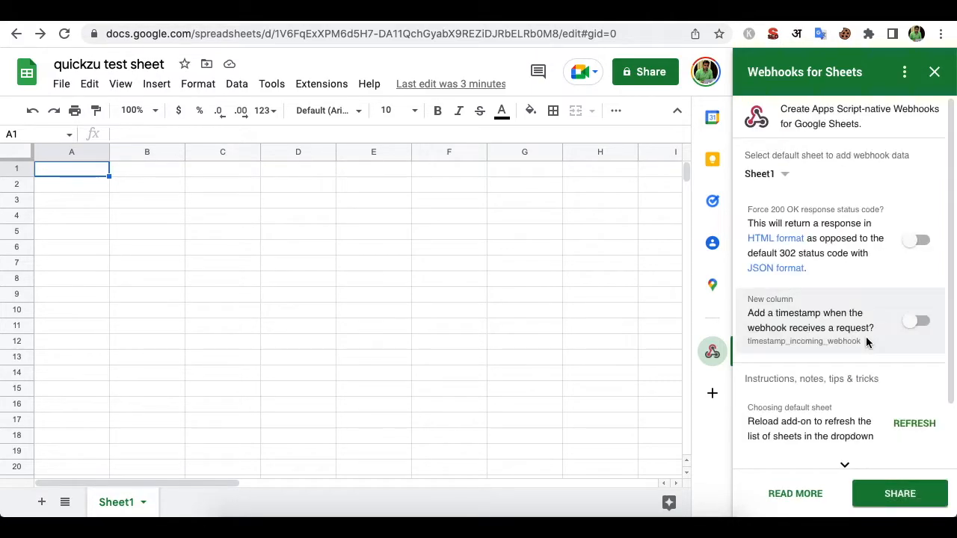
scroll(866, 341, "down", 2)
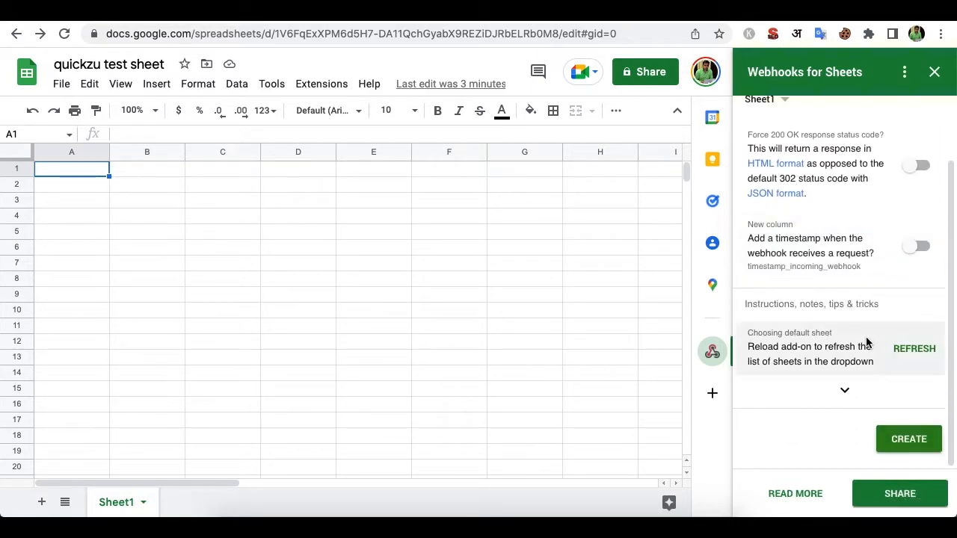
left_click(65, 33)
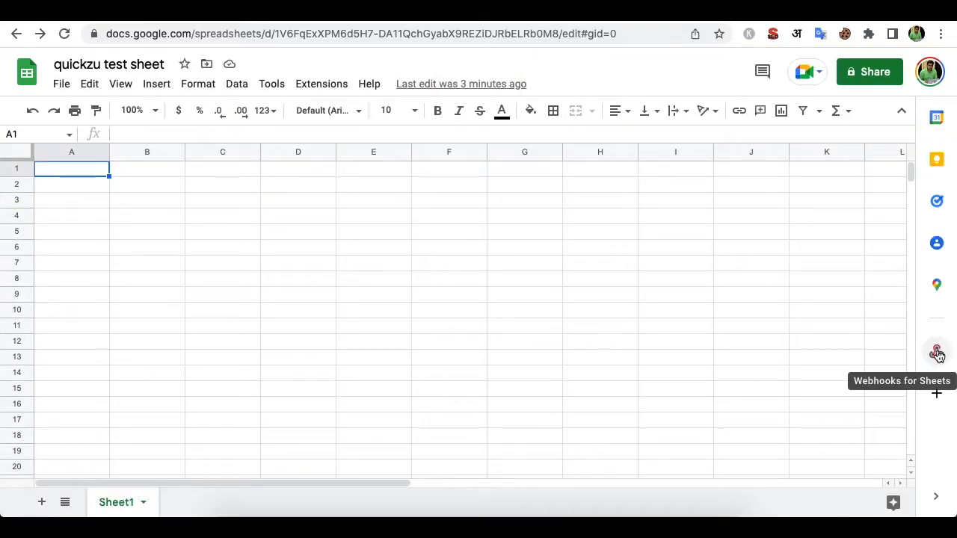
left_click(937, 353)
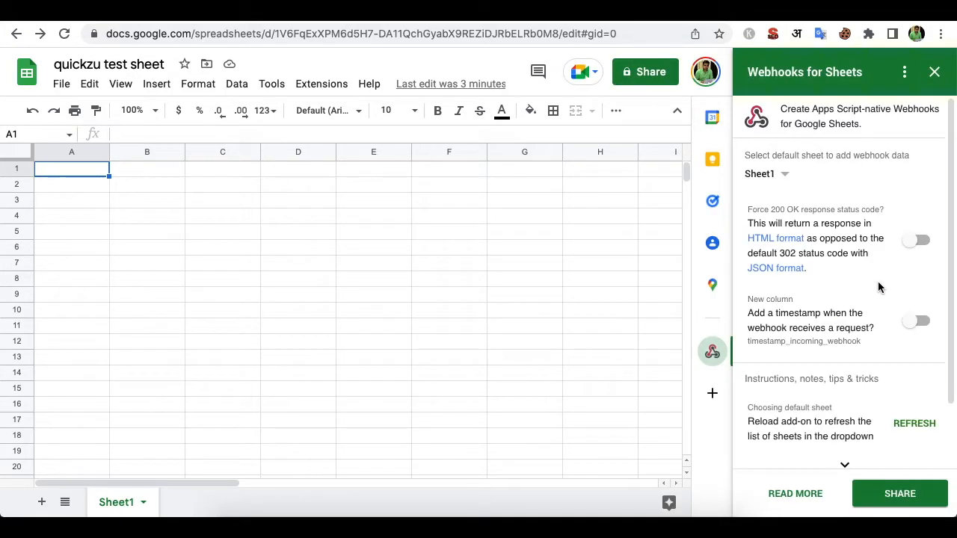
scroll(878, 287, "down", 2)
- Create the webhook for Sheet1, then reload and reopen the add-on panel showing the Authorize steps
left_click(907, 435)
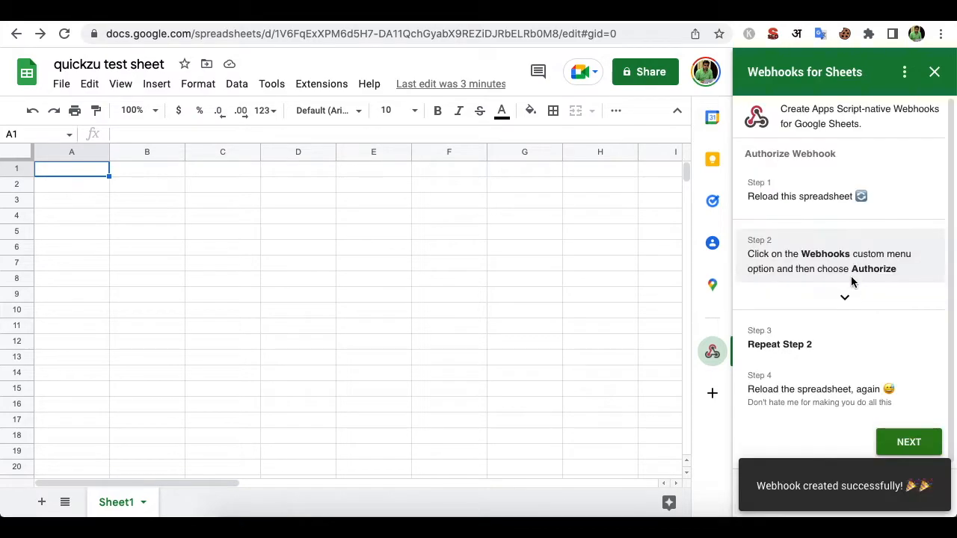
left_click_drag(782, 195, 837, 196)
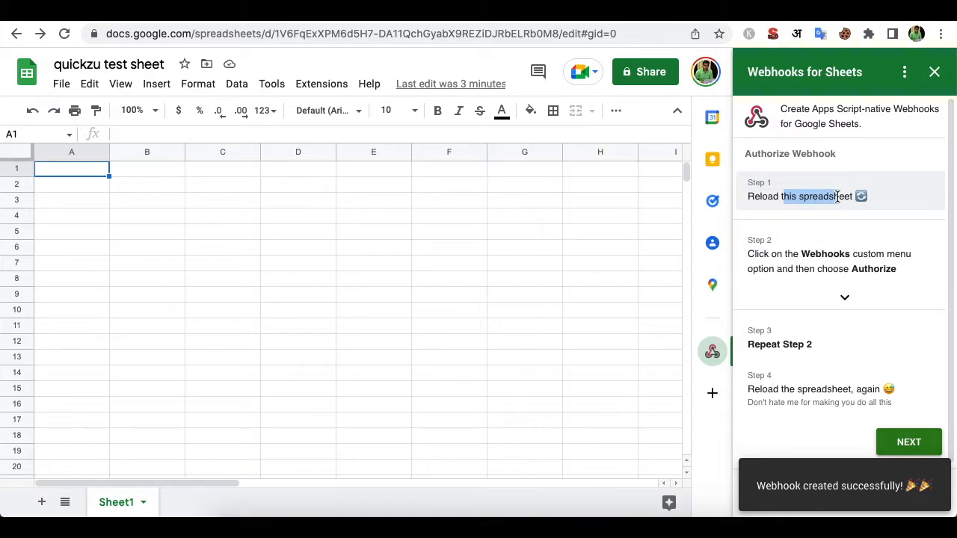
left_click(783, 188)
double_click(800, 194)
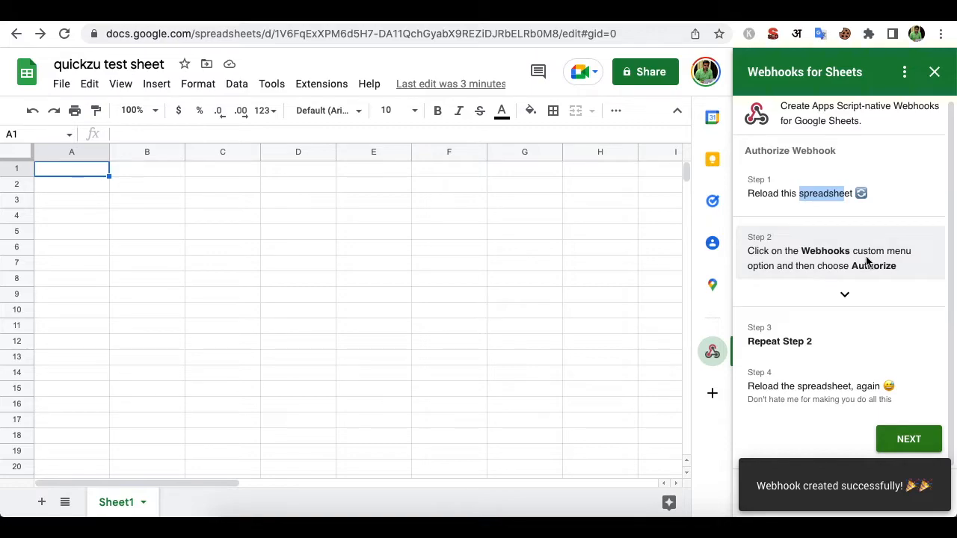
left_click(65, 34)
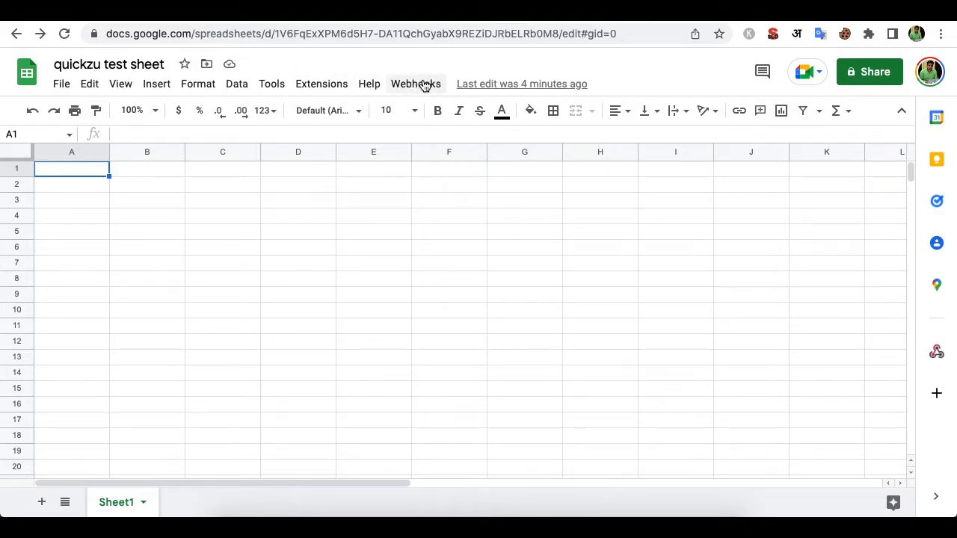
left_click(937, 353)
left_click_drag(795, 254, 861, 269)
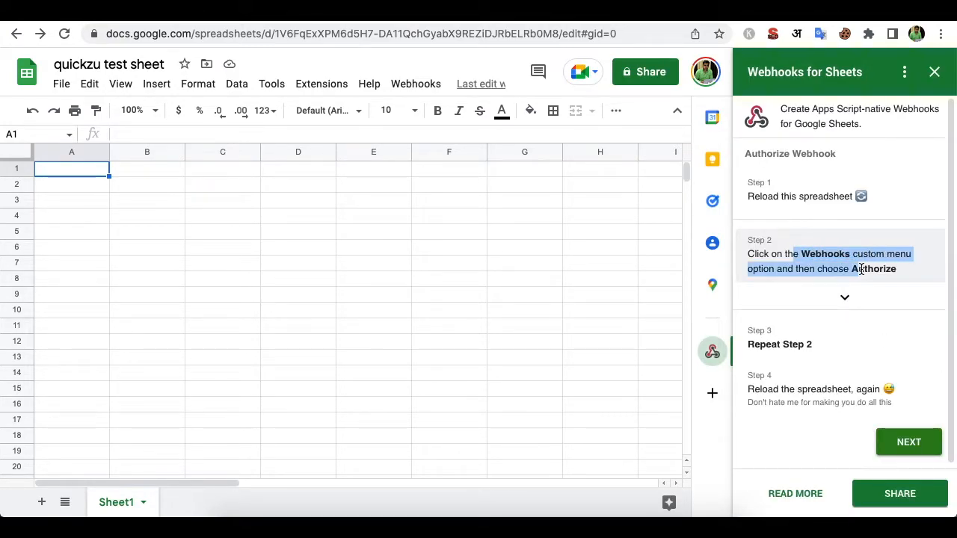
- Authorize the webhook script via Webhooks > Authorize, allowing it to manage spreadsheets with your account
left_click(416, 85)
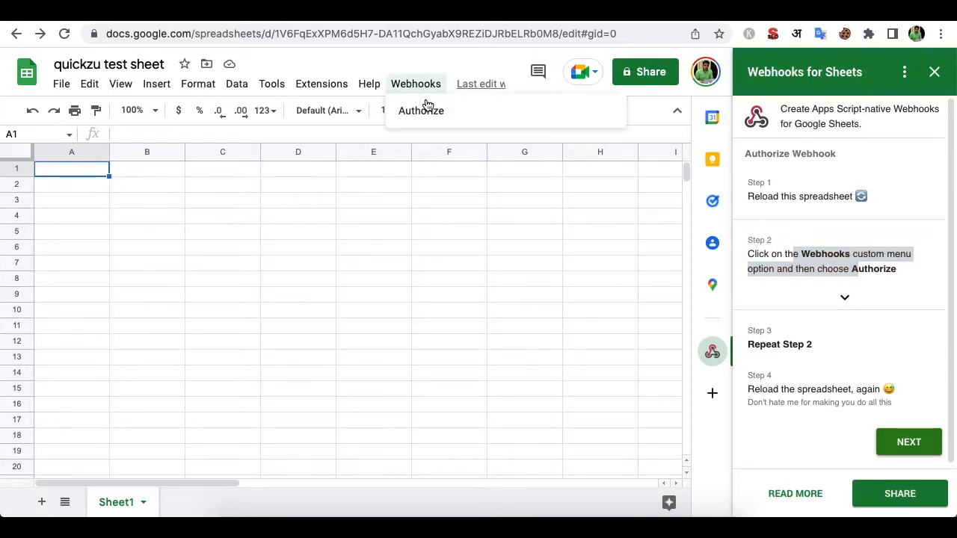
left_click(427, 110)
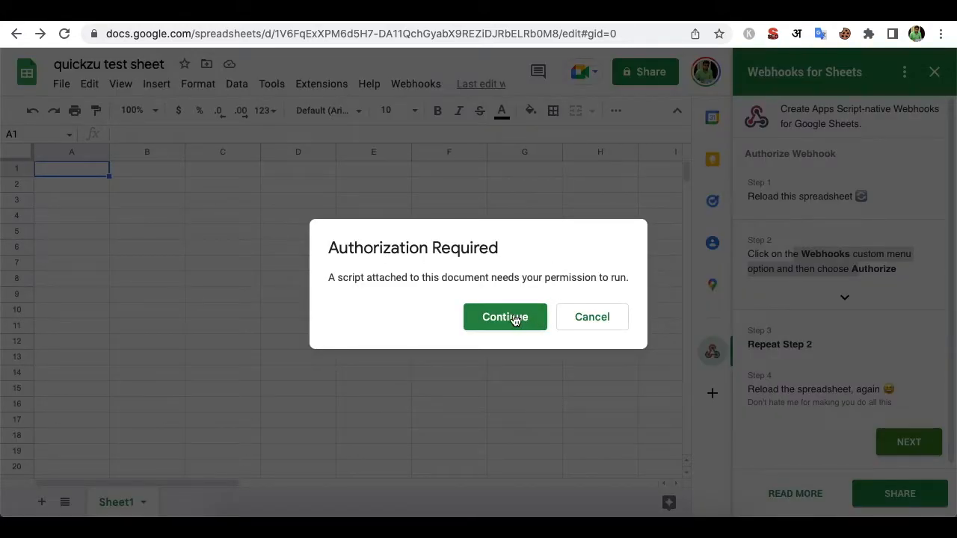
left_click(513, 319)
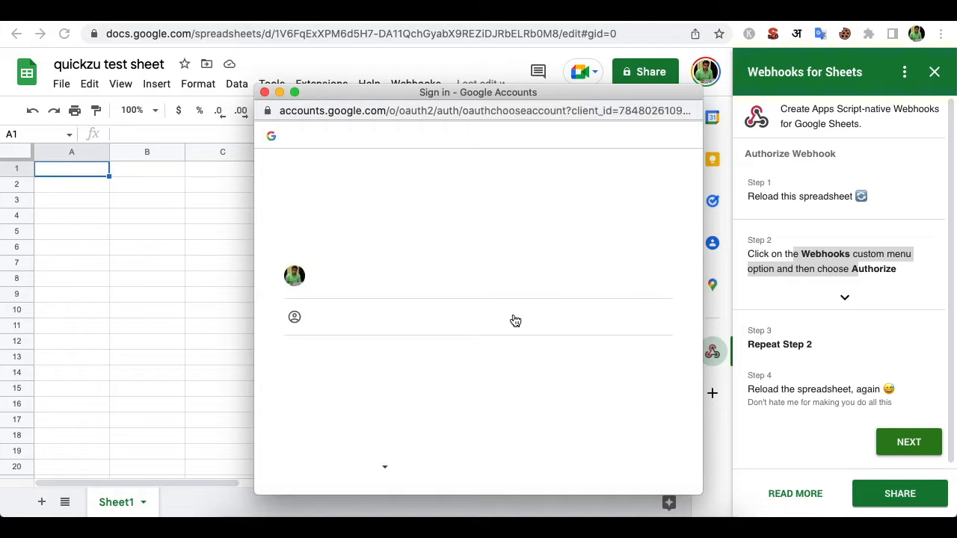
left_click(375, 273)
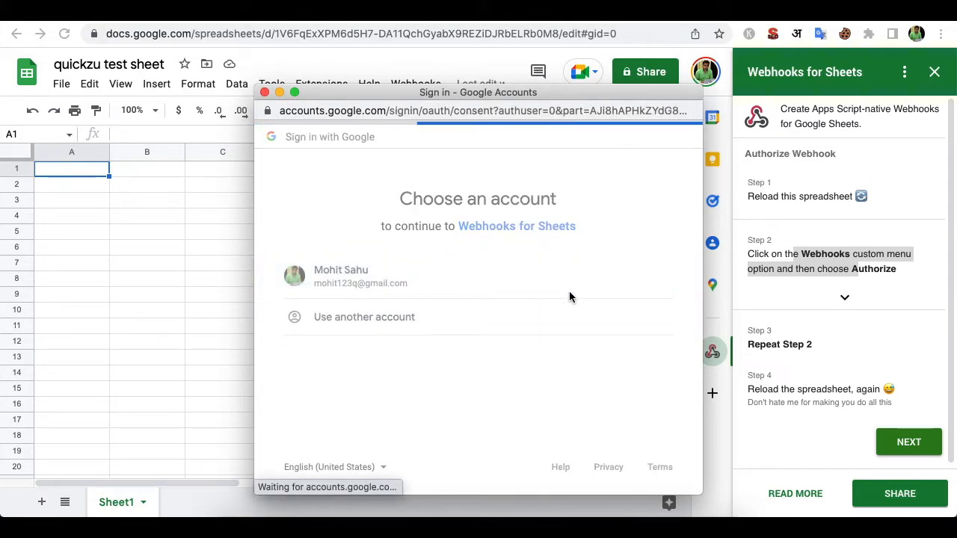
scroll(569, 298, "down", 3)
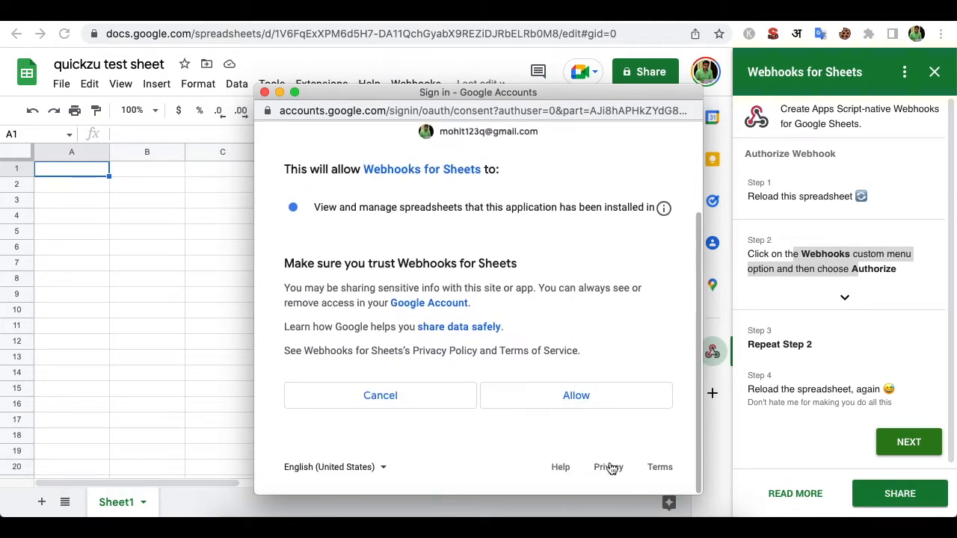
left_click(591, 403)
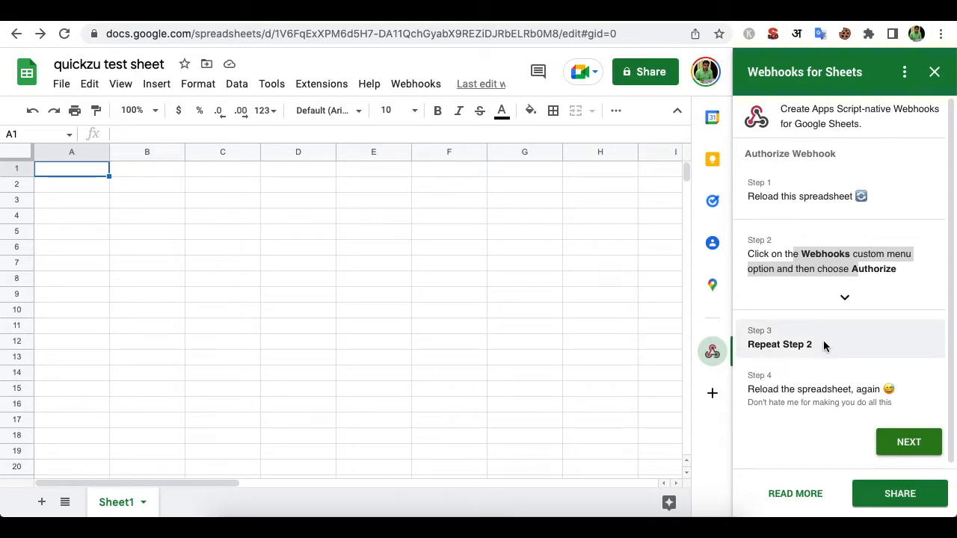
- Reload the sheet, reopen the add-on panel, advance to the generated Webhook URL, and select it
left_click(64, 34)
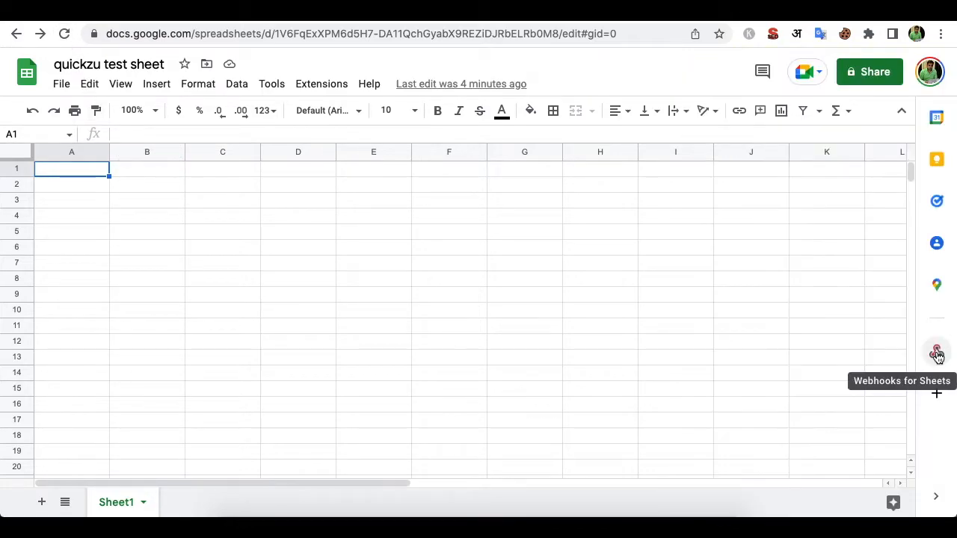
left_click(933, 352)
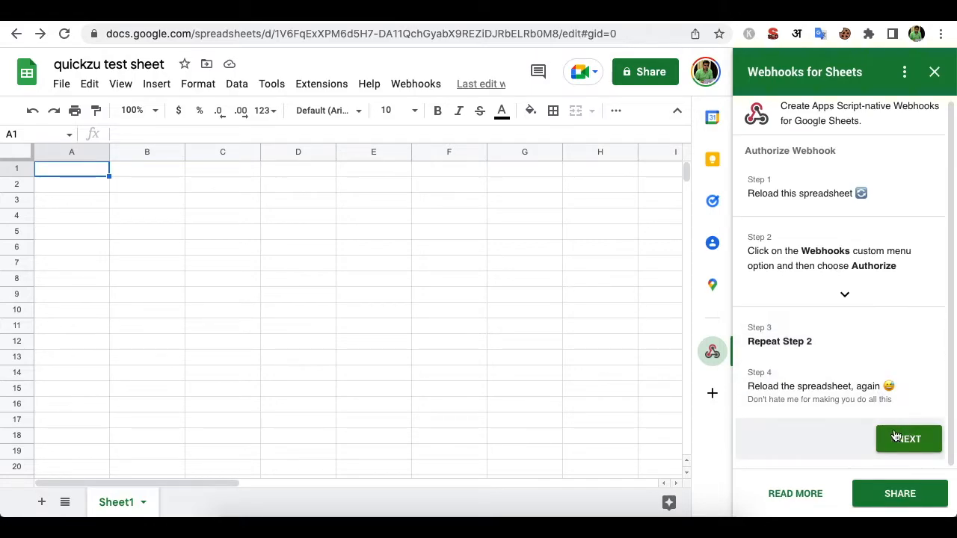
left_click(917, 444)
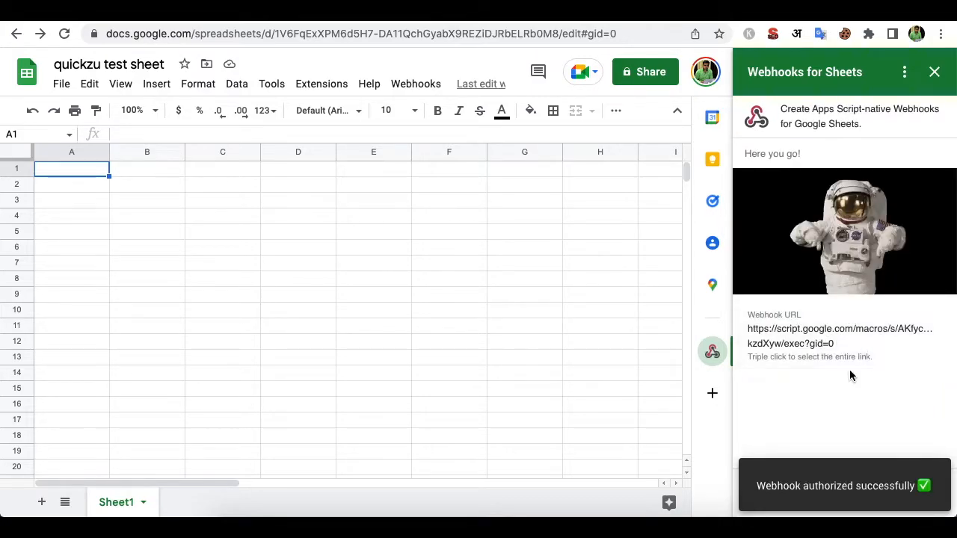
left_click_drag(835, 346, 748, 326)
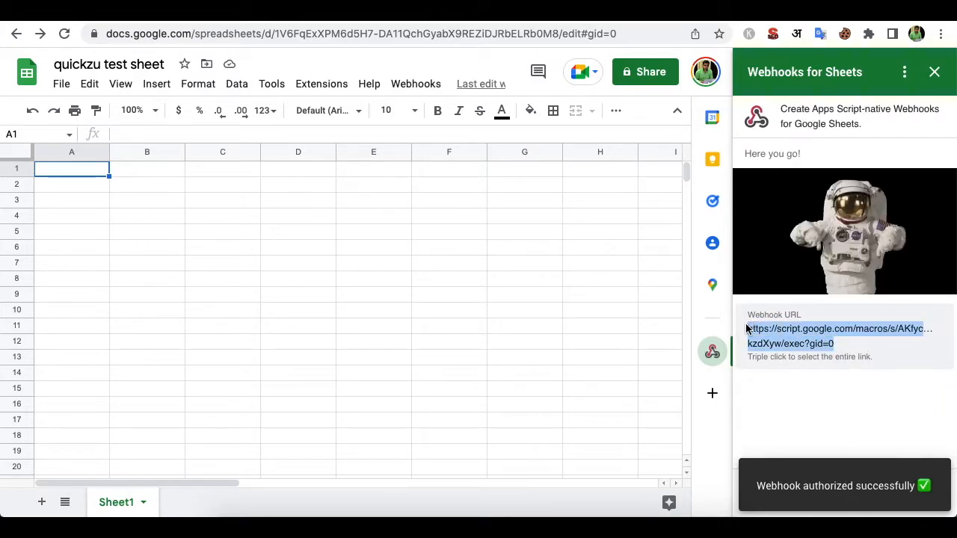
triple_click(790, 339)
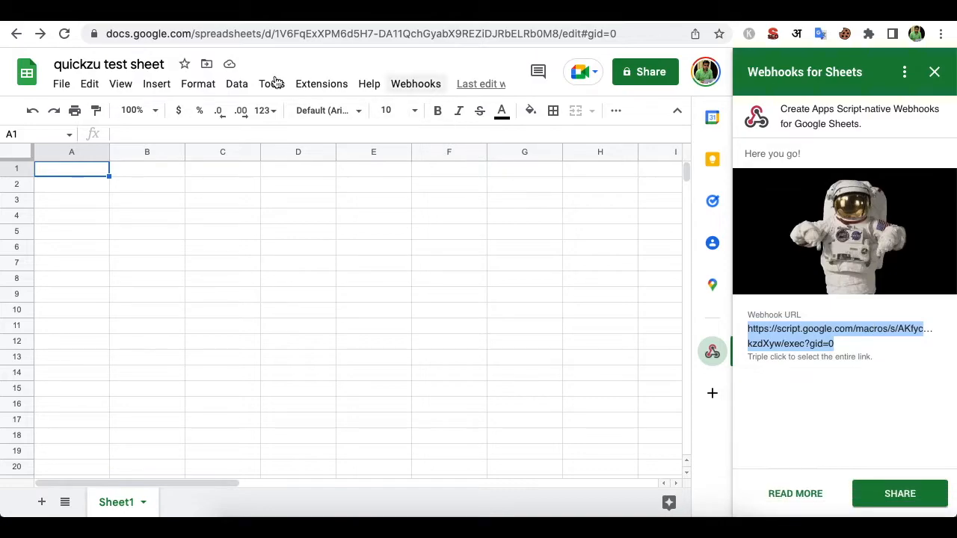
- Reload and reopen the panel again, then select and copy the full Webhook URL
left_click(64, 34)
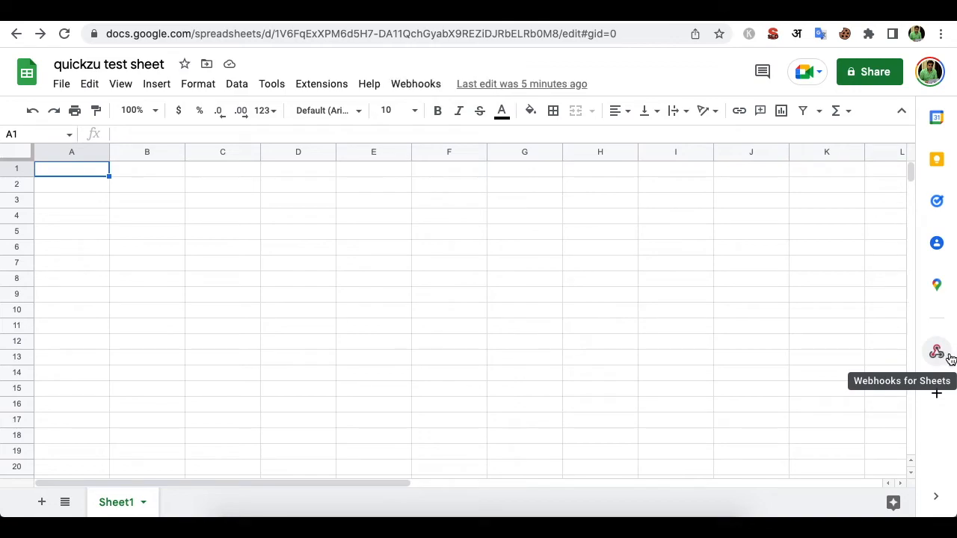
left_click(936, 351)
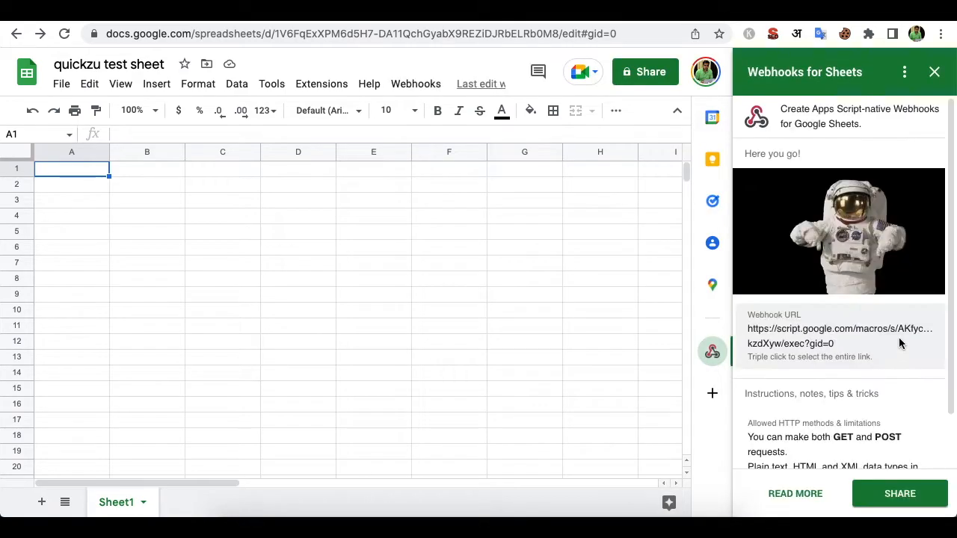
left_click(417, 84)
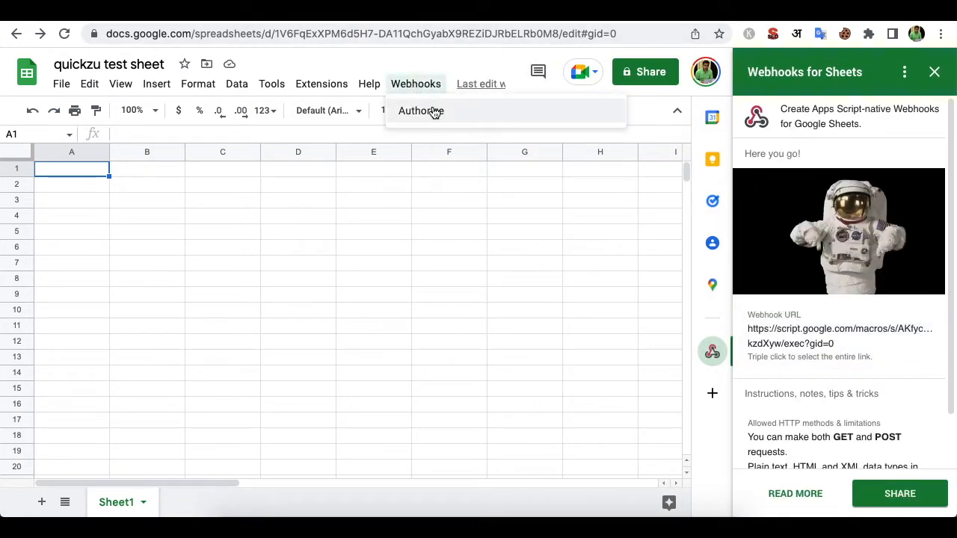
scroll(851, 373, "down", 2)
scroll(770, 329, "up", 2)
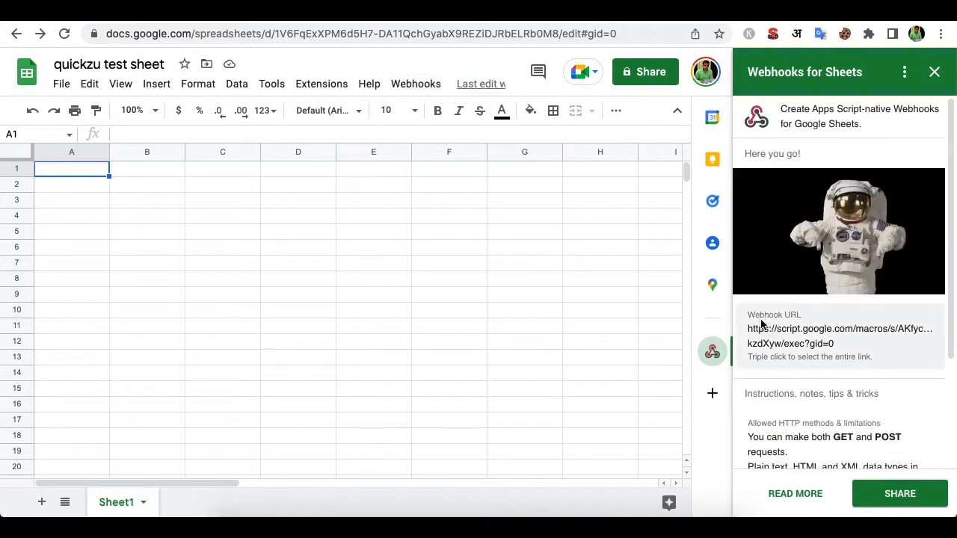
triple_click(772, 327)
double_click(771, 325)
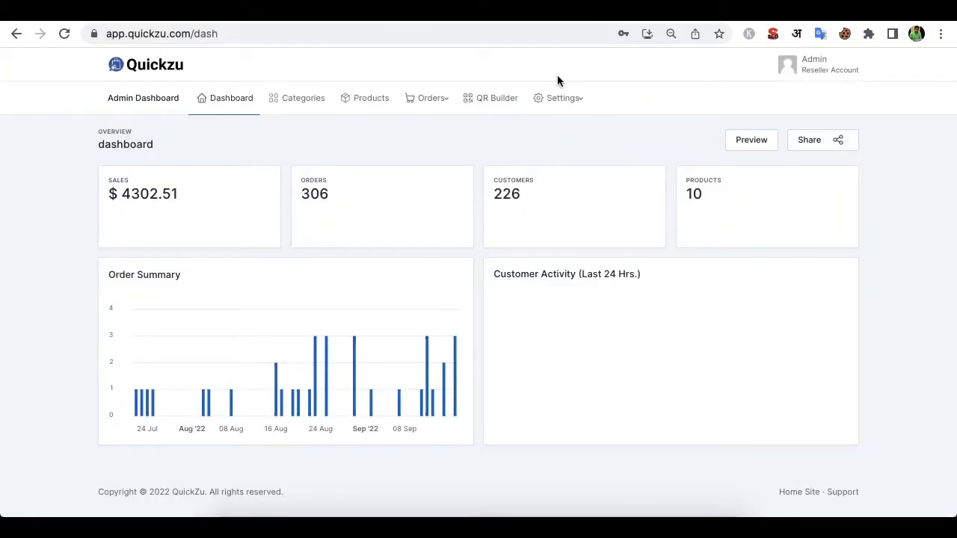
left_click(560, 100)
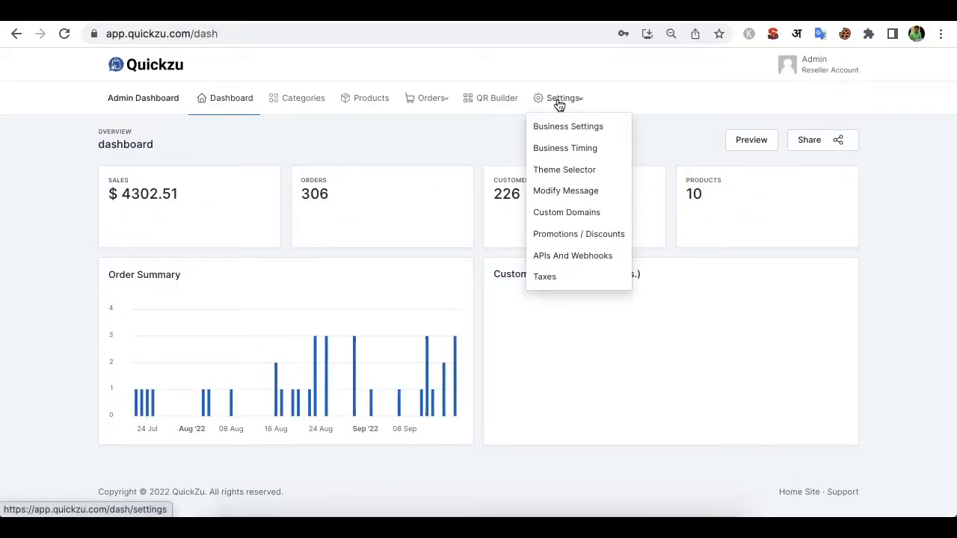
- Paste the webhook URL into Quickzu's APIs And Webhooks Webhook URL field and save it
left_click(596, 256)
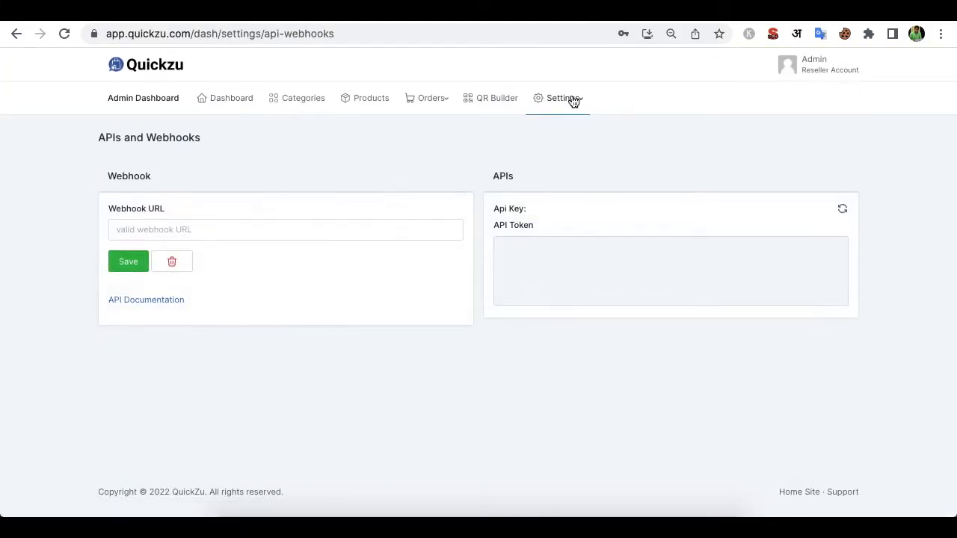
left_click(211, 233)
key("super+v")
left_click(128, 262)
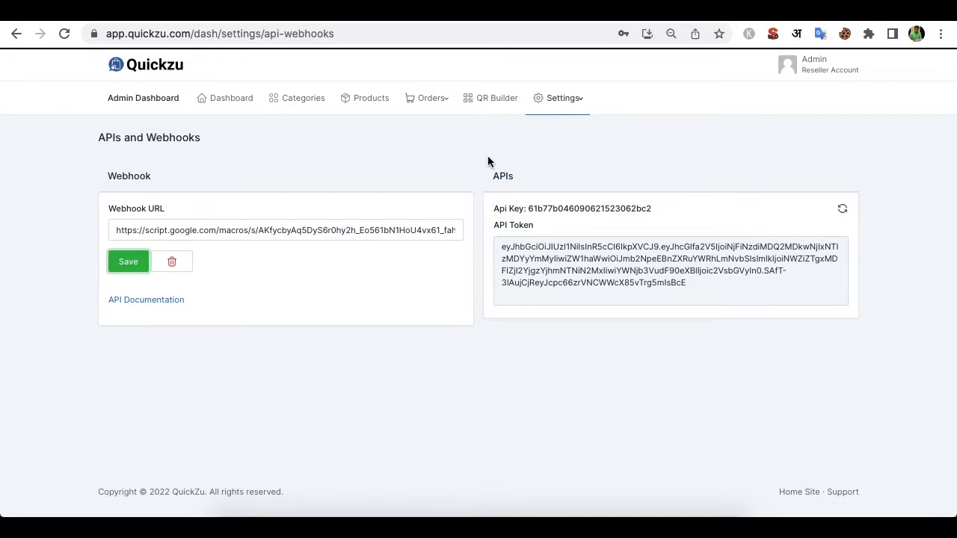
left_click(722, 20)
- Delete the test and OK entries in A1:A2 and close the Webhooks for Sheets panel
left_click(90, 218)
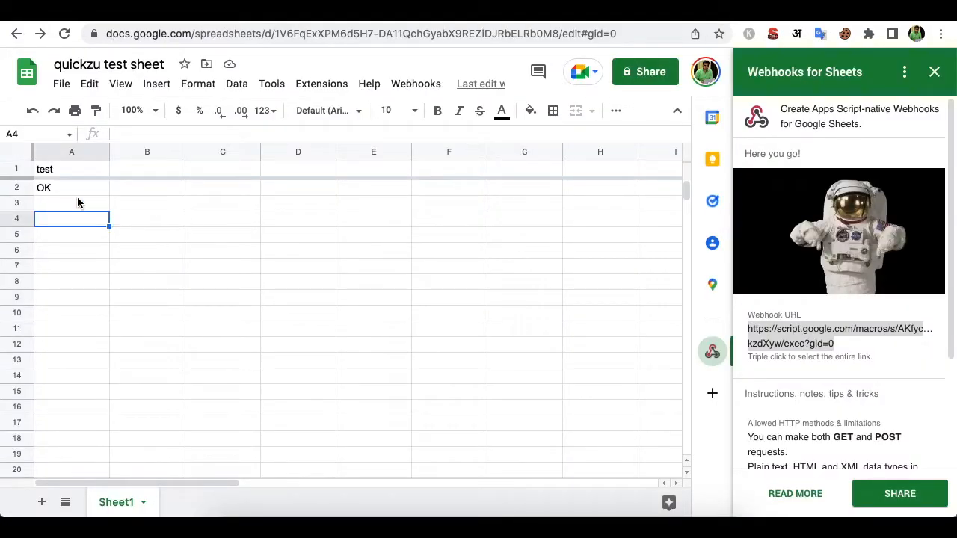
left_click(69, 191)
key("shift+Up")
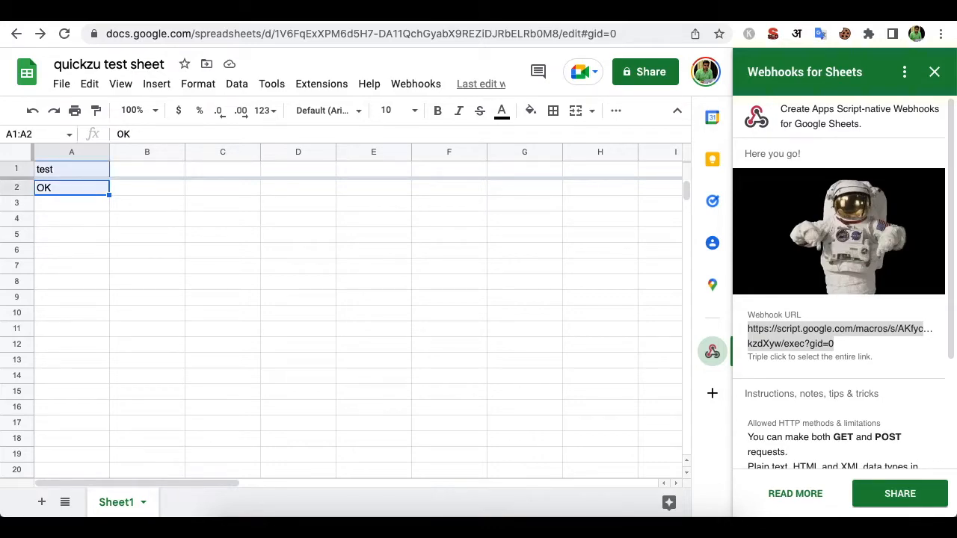
key("Delete")
left_click(237, 256)
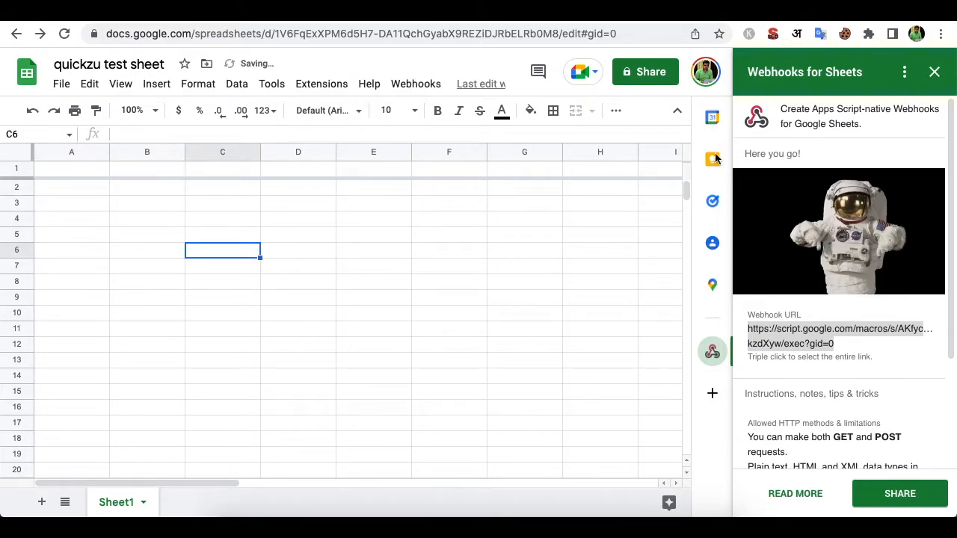
left_click(934, 72)
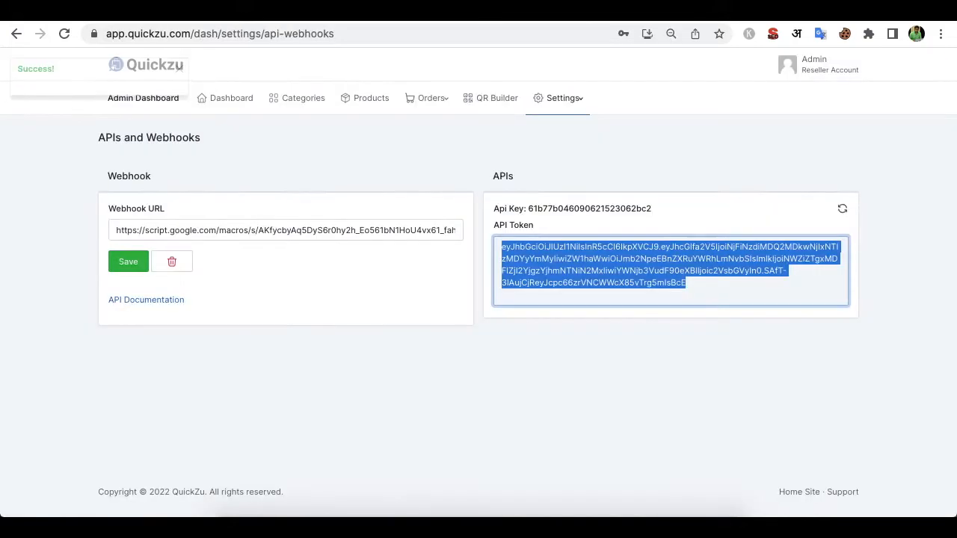
- Add Chocolate Chips Pastry, Black Forest Pastry, Choco Chips Cookies and several Pepsis to the cart
left_click(234, 102)
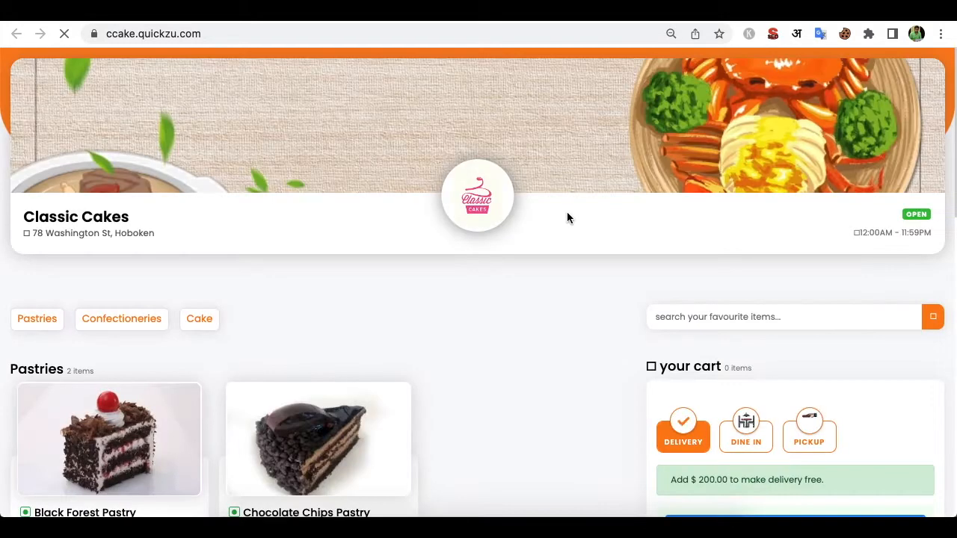
scroll(506, 310, "down", 3)
scroll(504, 304, "down", 5)
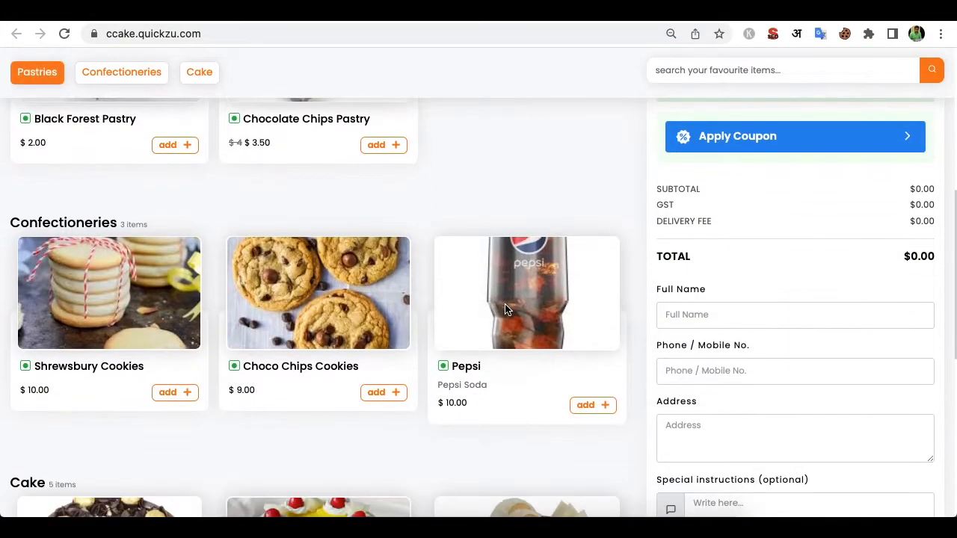
left_click(381, 144)
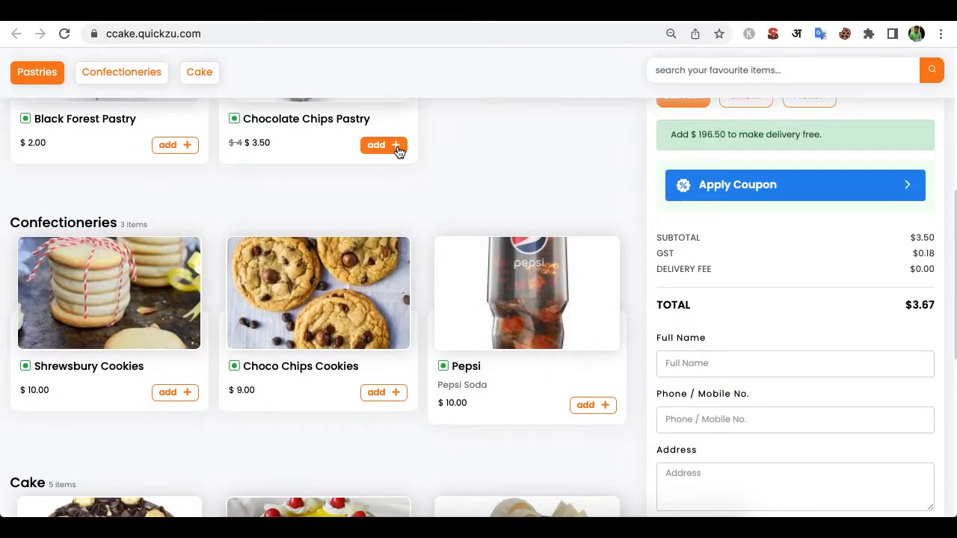
left_click(193, 148)
left_click(396, 394)
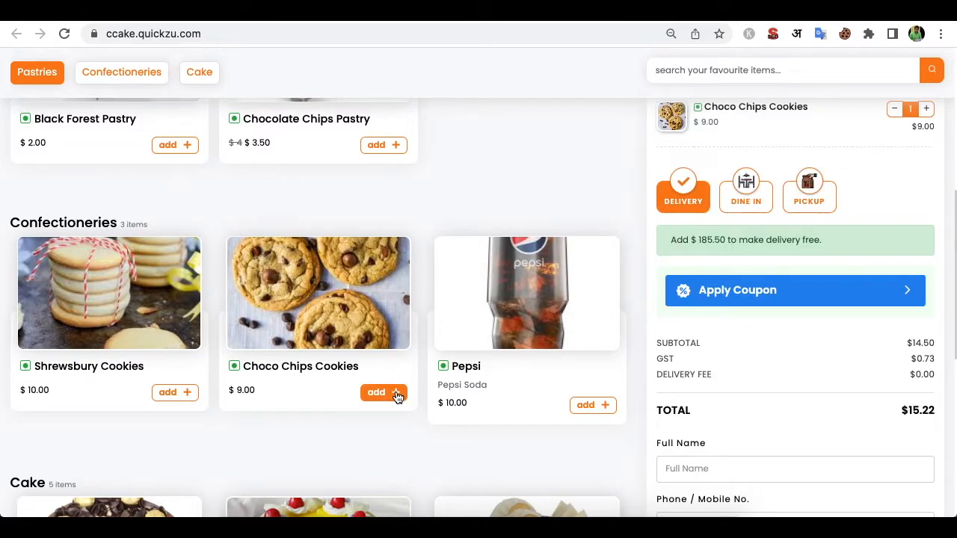
left_click(598, 408)
left_click(599, 408)
left_click(600, 409)
left_click(600, 410)
triple_click(600, 407)
triple_click(600, 407)
triple_click(601, 408)
triple_click(600, 408)
triple_click(600, 407)
double_click(600, 407)
scroll(737, 314, "down", 3)
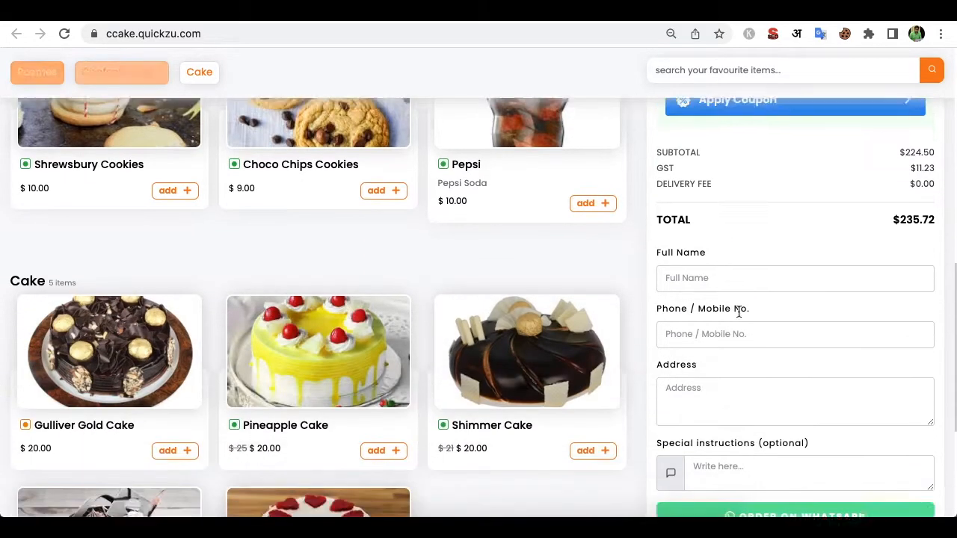
- Enter the customer's name, phone number and address, and submit the $235.73 order on WhatsApp
left_click(690, 267)
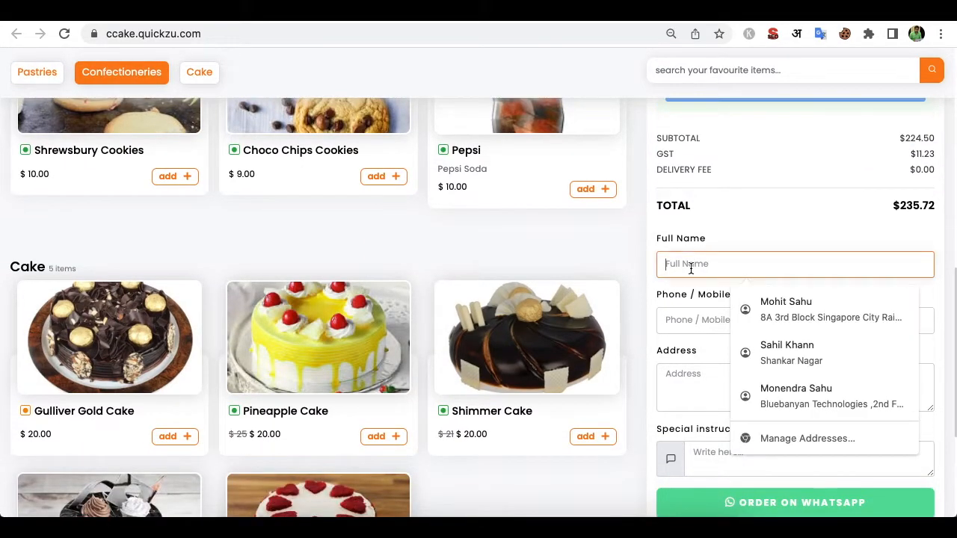
type("Rahul")
key("Tab")
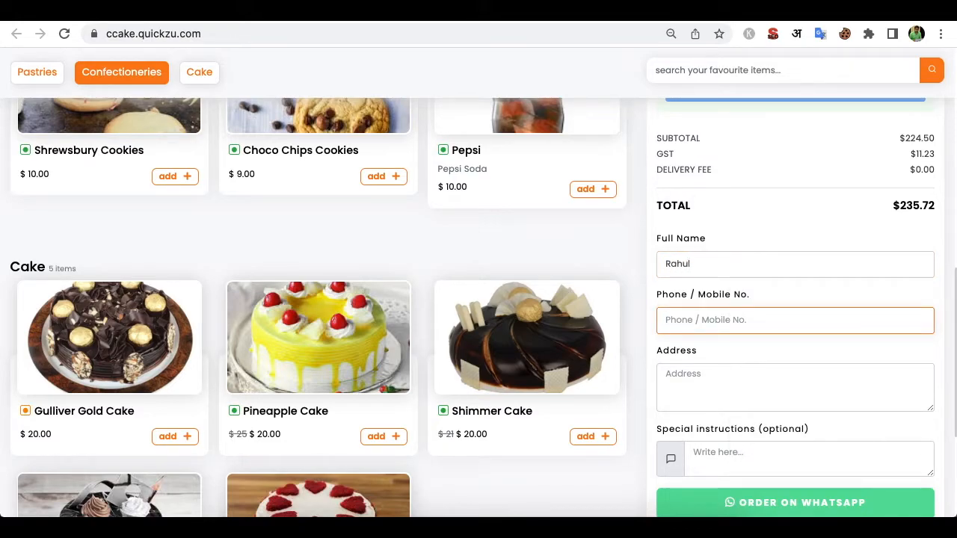
key("Tab")
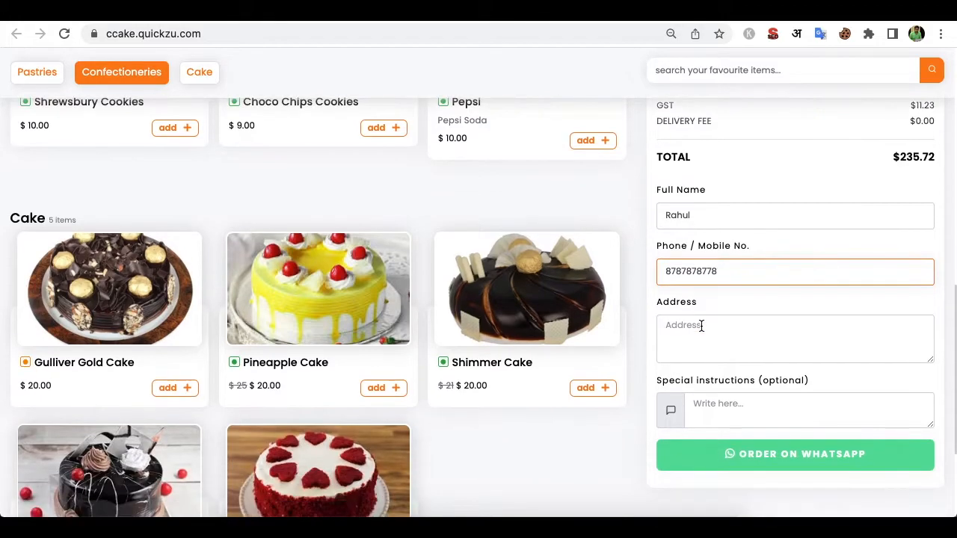
type("okk")
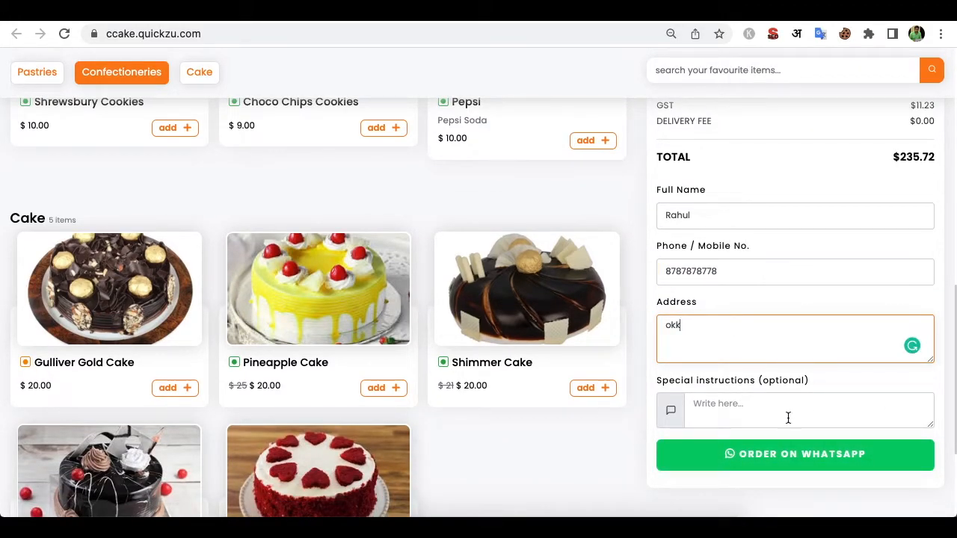
left_click(797, 457)
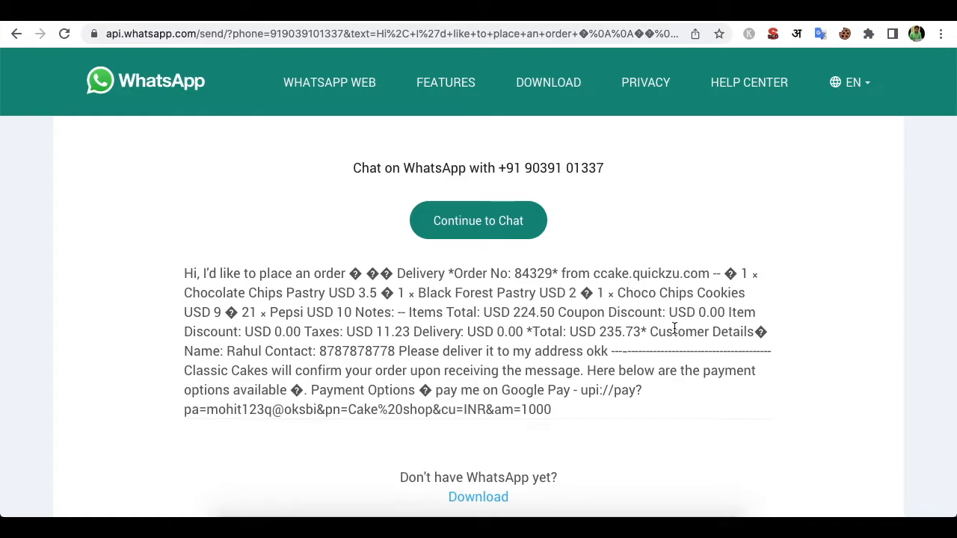
left_click(498, 17)
- View the invoice for order #84329 and select its ID in the page address
left_click(440, 107)
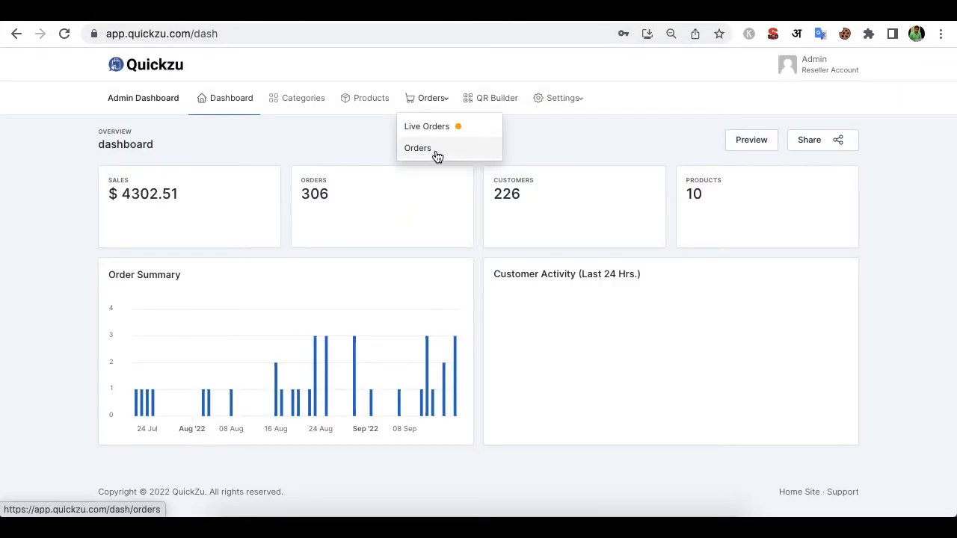
left_click(426, 149)
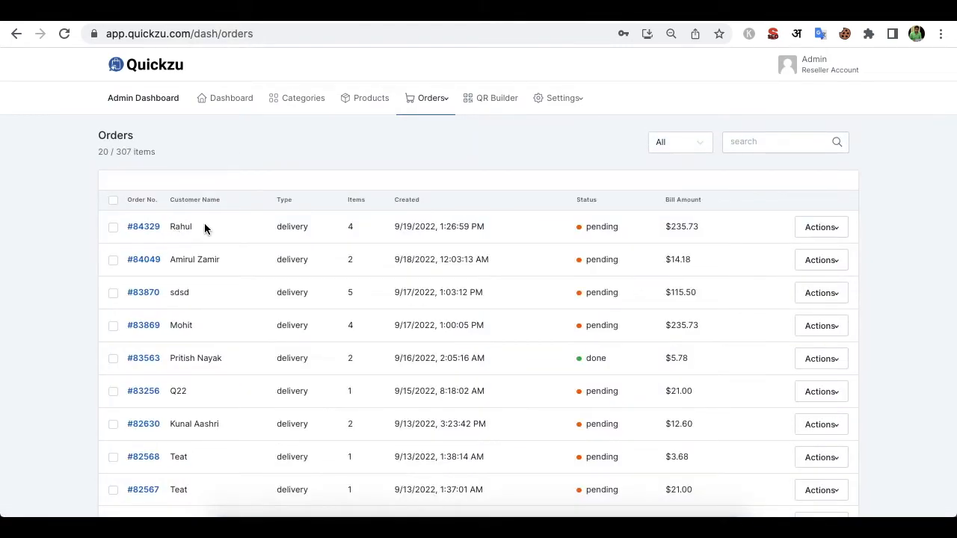
left_click(151, 228)
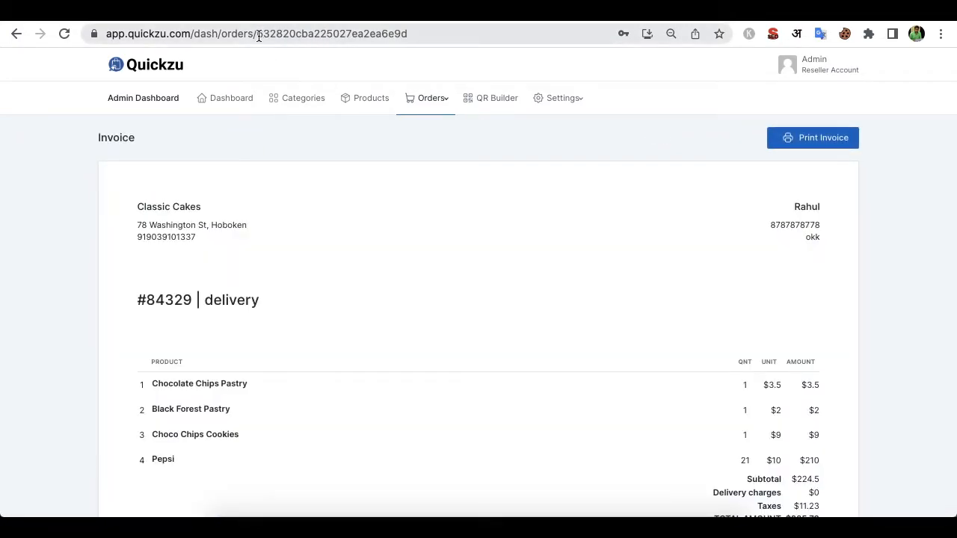
left_click_drag(257, 34, 412, 35)
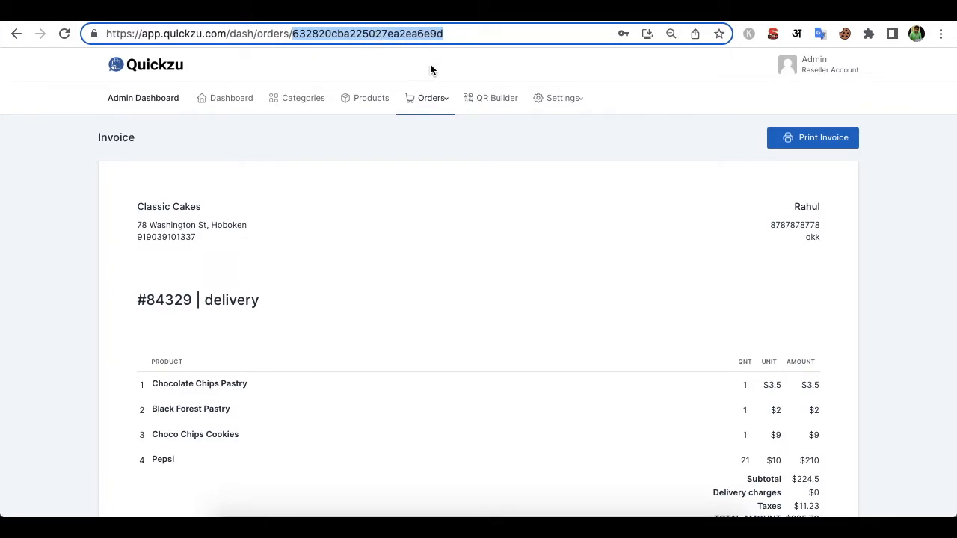
- Open the Live Orders board showing order #84329 ($235.73) under Pending
scroll(621, 265, "down", 1)
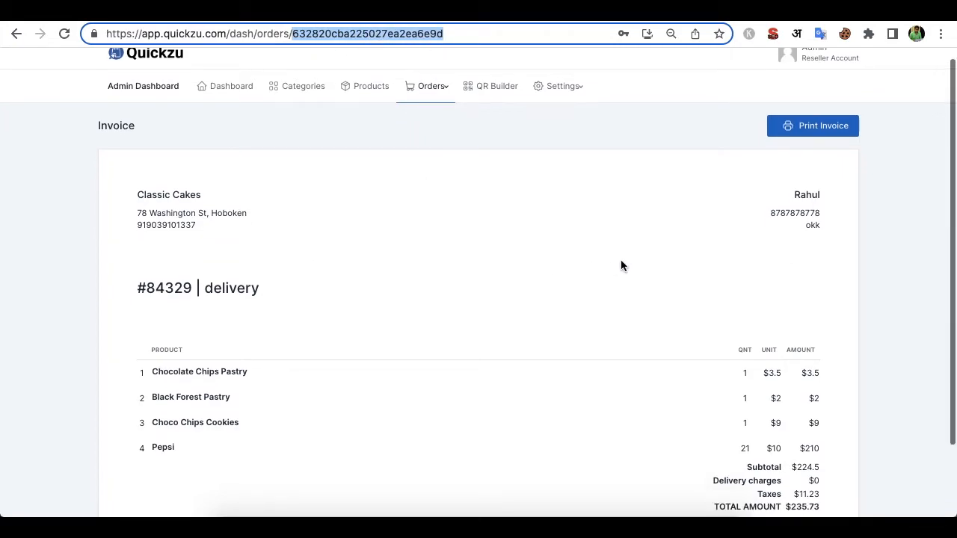
scroll(620, 265, "up", 1)
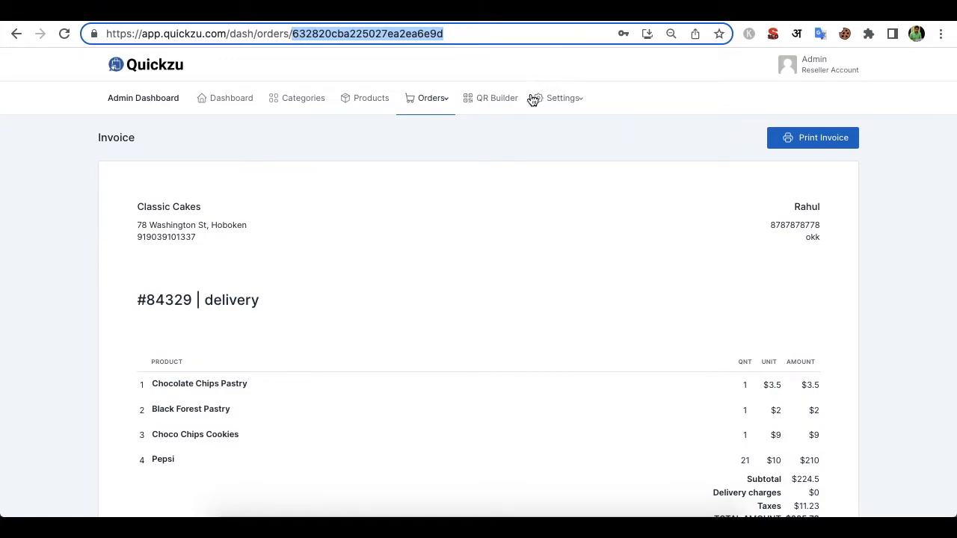
left_click(433, 98)
left_click(439, 127)
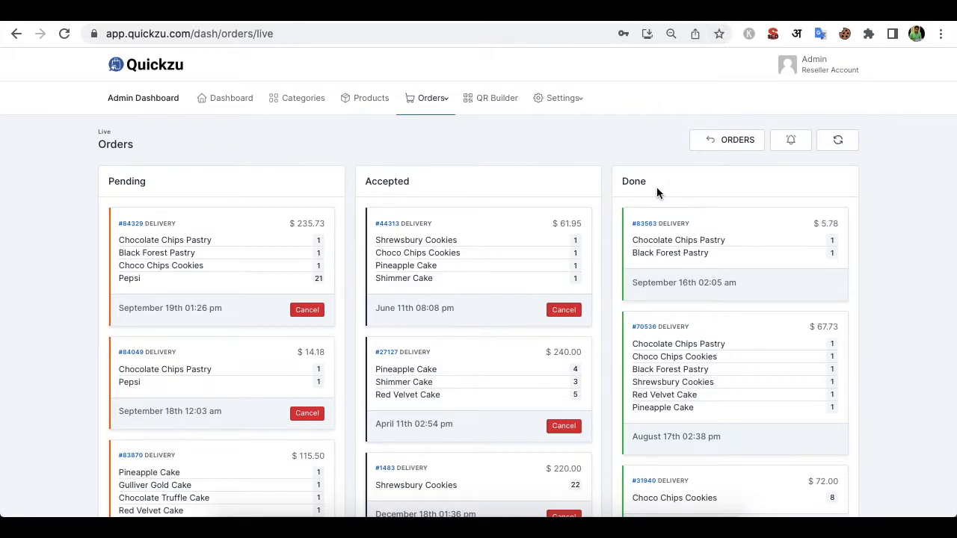
- Back in quickzu test sheet, inspect the webhook row, checking the status in D2 and the payload columns
left_click(742, 13)
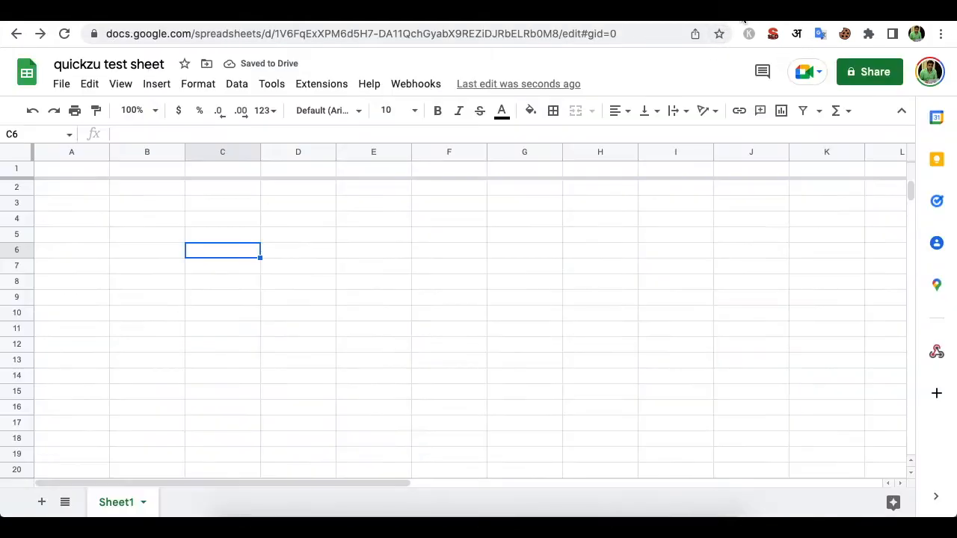
left_click(282, 264)
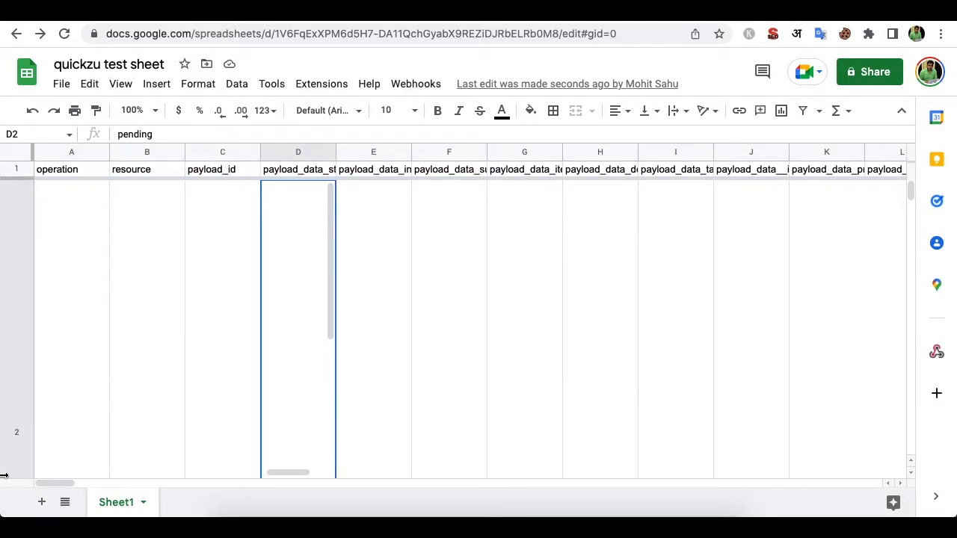
scroll(34, 401, "down", 2)
scroll(34, 402, "up", 2)
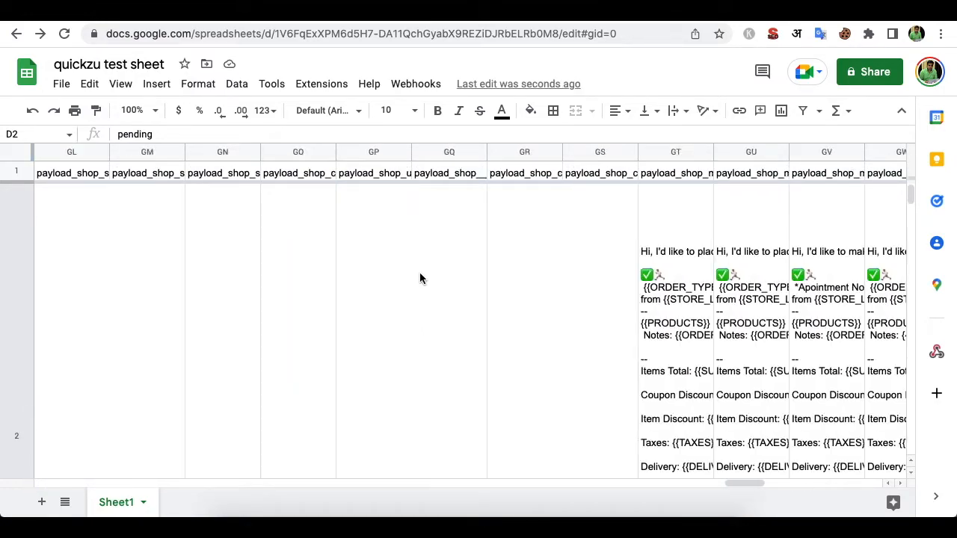
scroll(419, 274, "right", 10)
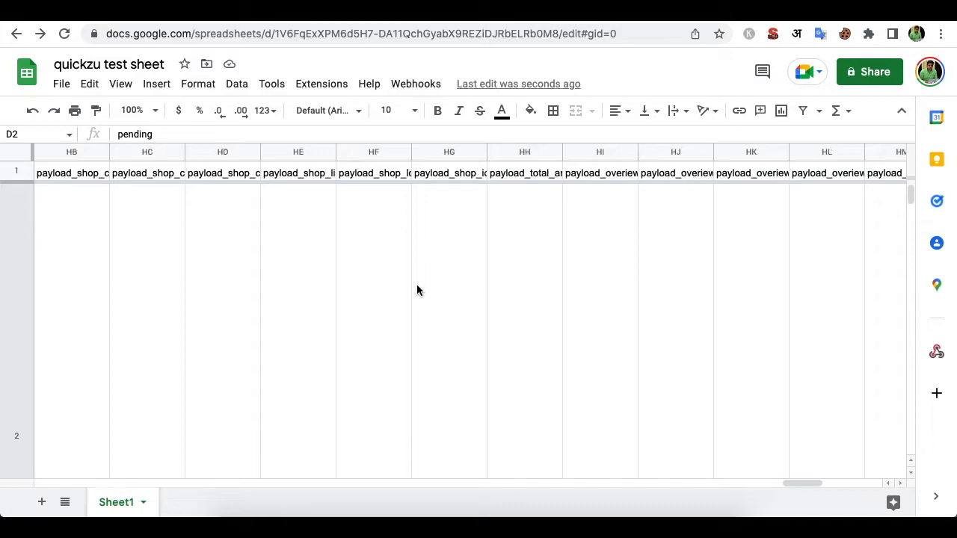
scroll(417, 290, "right", 5)
scroll(418, 290, "left", 15)
scroll(416, 286, "left", 20)
left_click(416, 285)
- Select the data range A1:IC2 and apply Data cleanup > Trim whitespace, confirming the result
key("super+a")
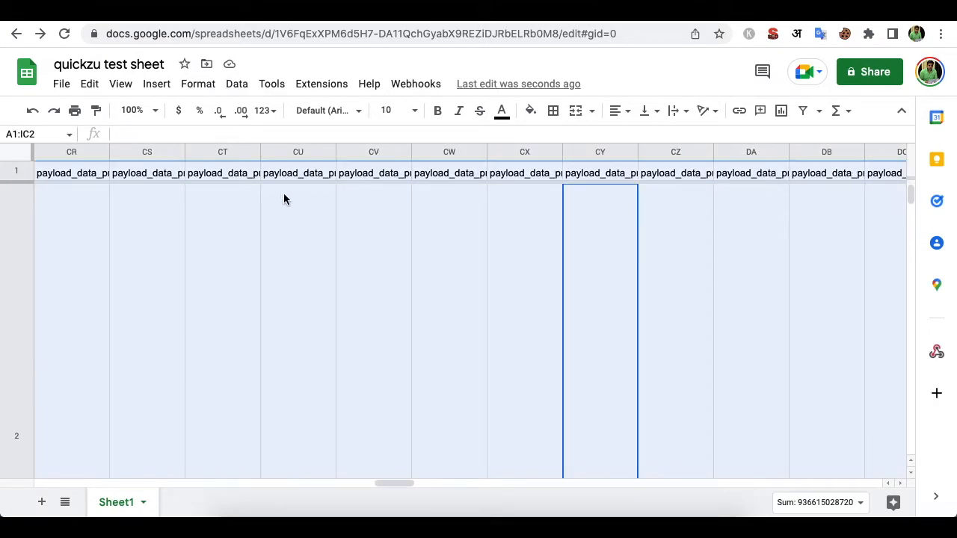
left_click(238, 86)
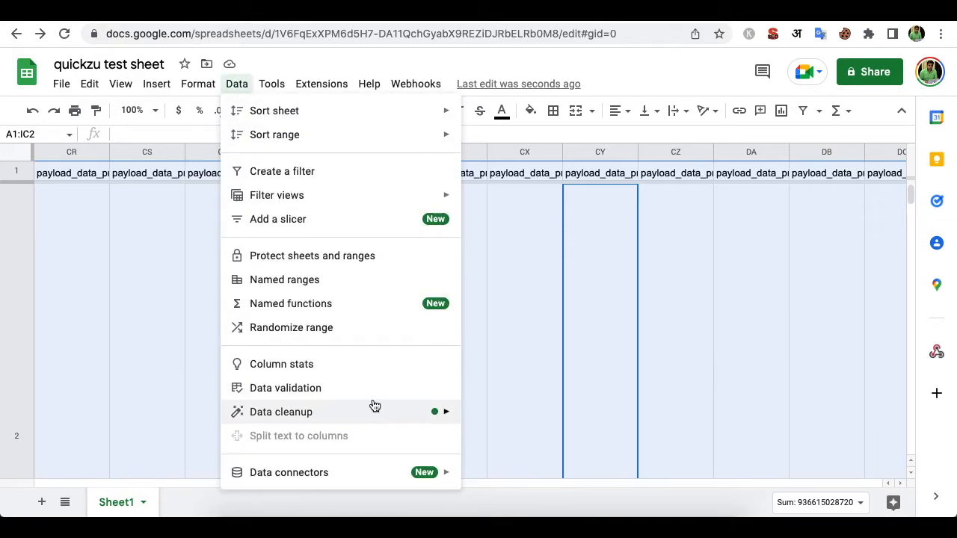
mouse_move(373, 412)
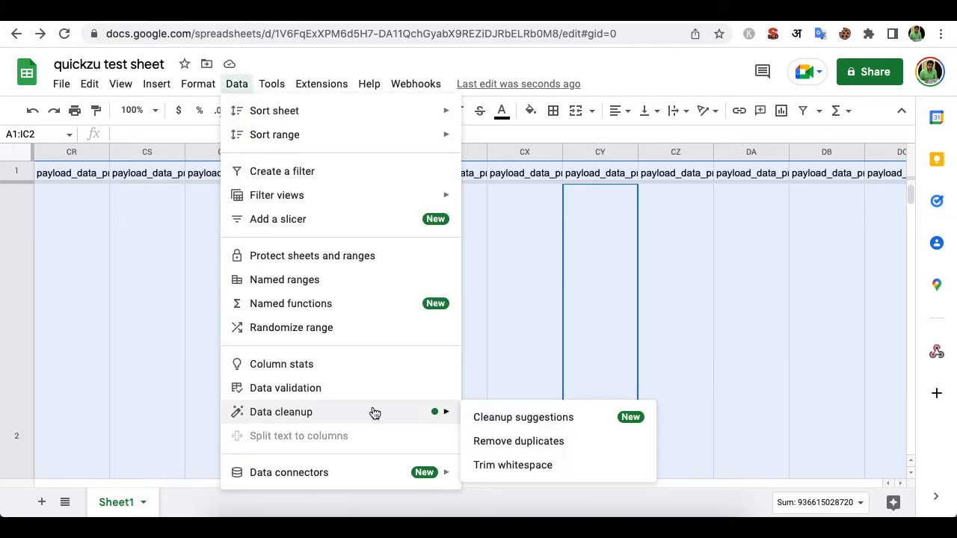
left_click(533, 465)
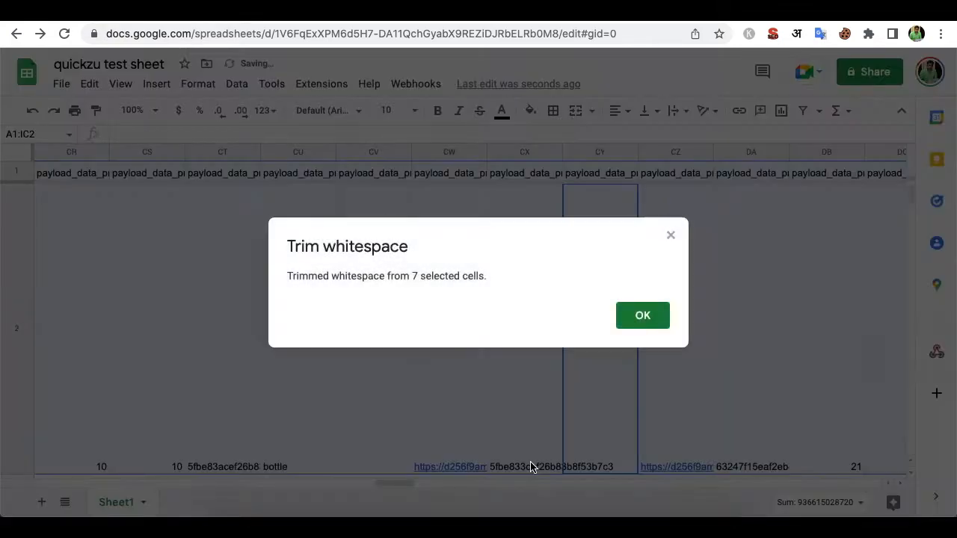
left_click(632, 316)
- Inspect the trimmed values in cells CU2 and CT2
left_click(331, 357)
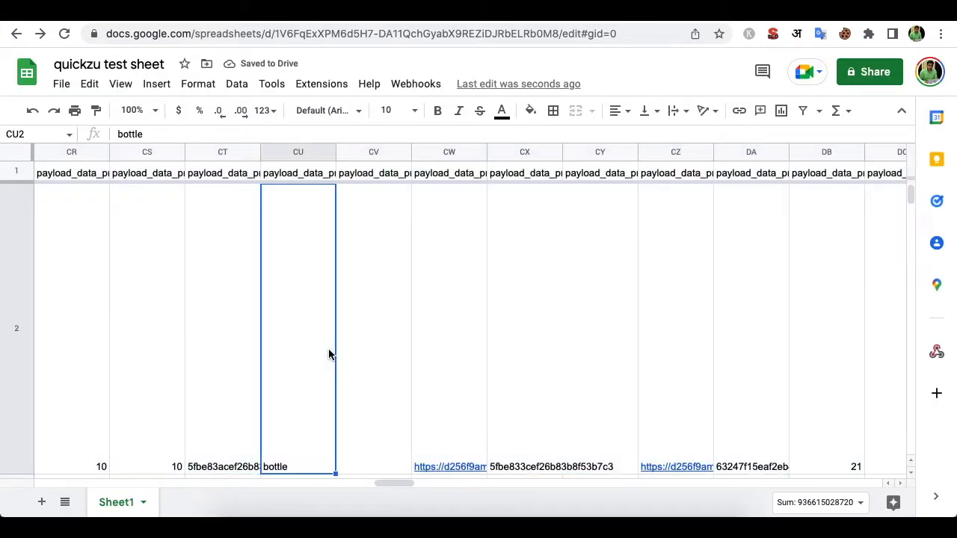
left_click(231, 387)
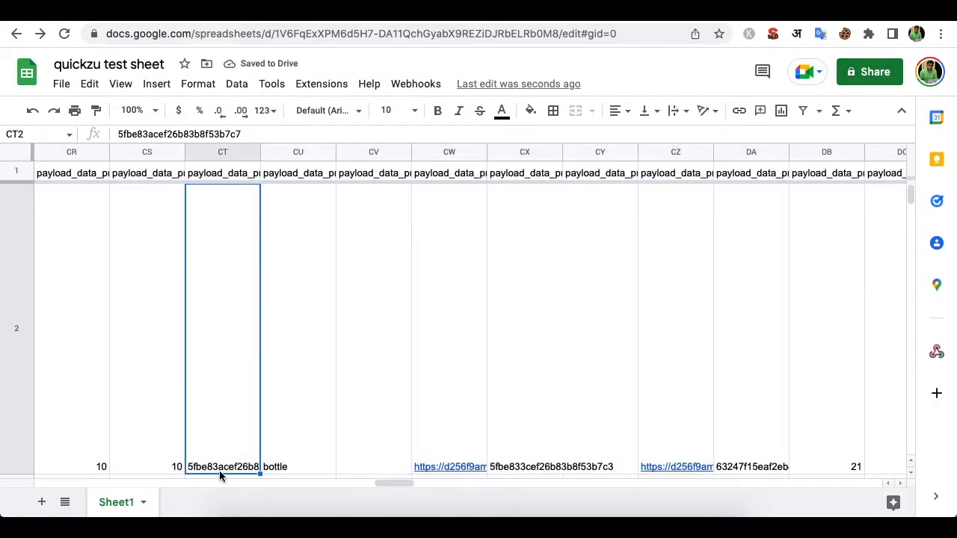
mouse_move(449, 368)
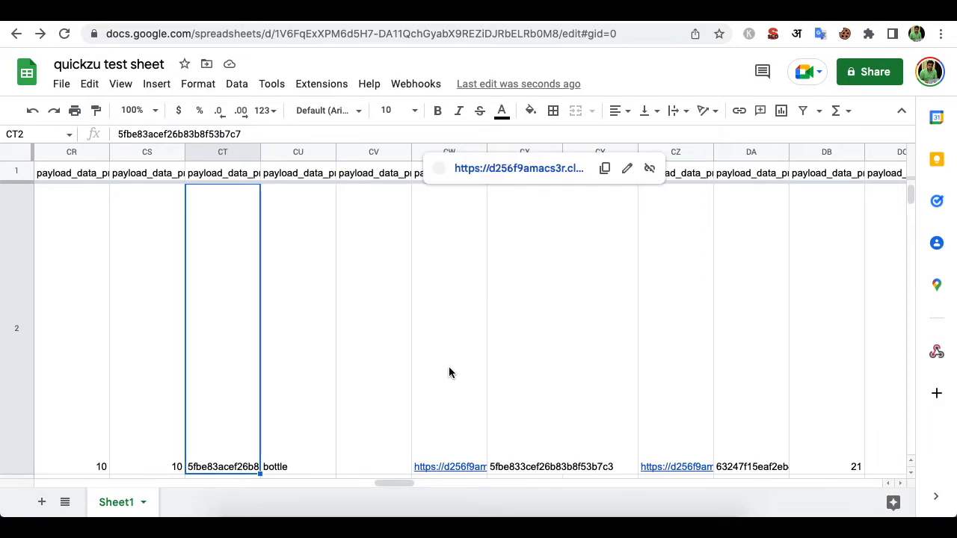
scroll(485, 377, "right", 7)
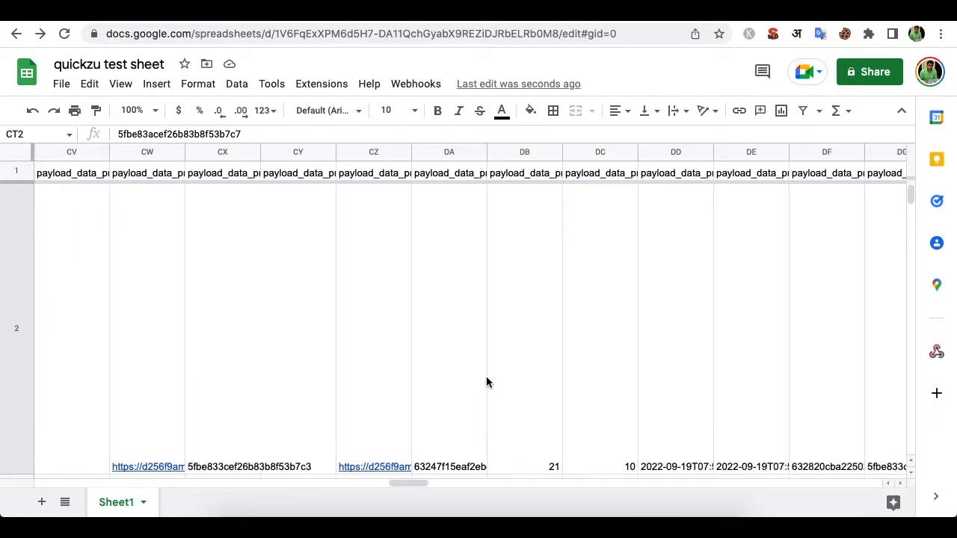
- Check the currency and customer name cells DI2 and DJ2, then shrink row 2 to normal height
scroll(534, 421, "right", 3)
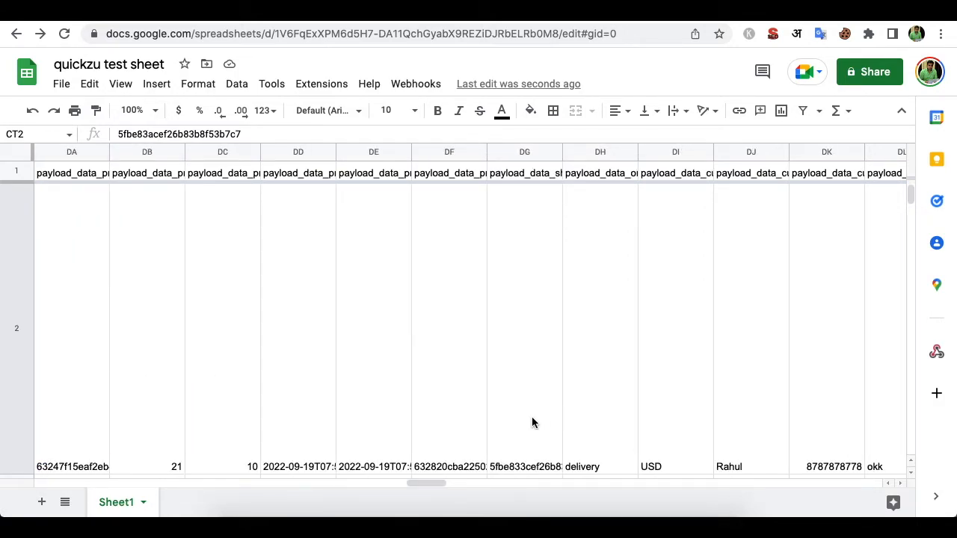
left_click(596, 444)
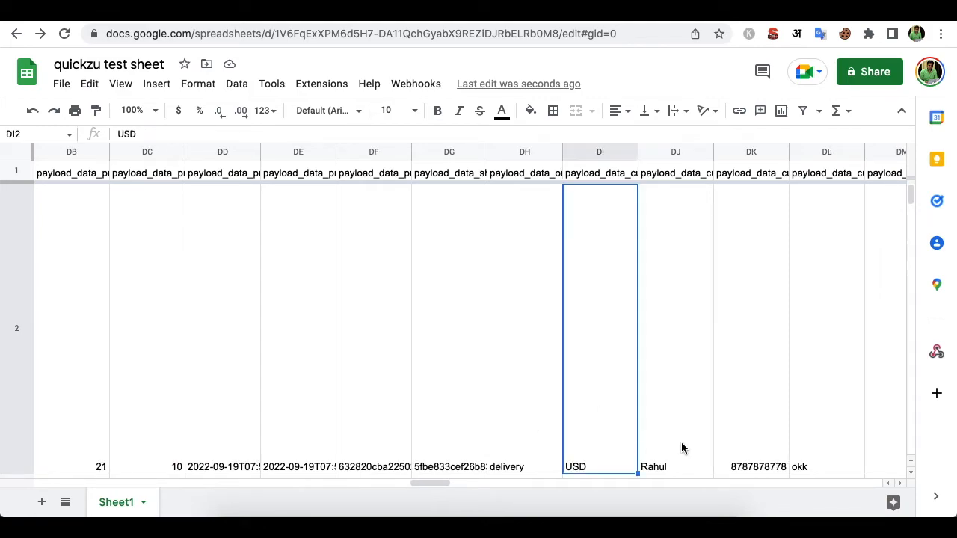
left_click(661, 446)
left_click_drag(21, 474, 5, 196)
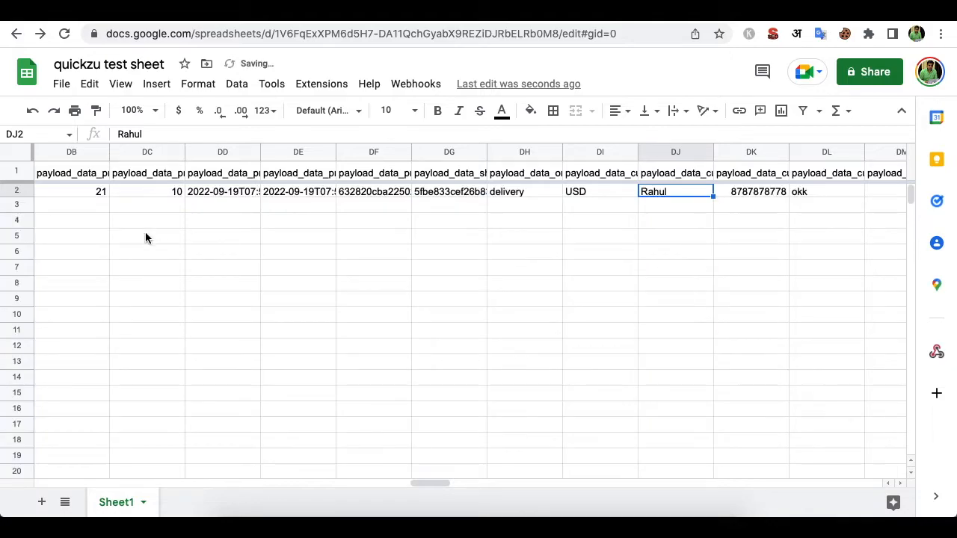
left_click(188, 261)
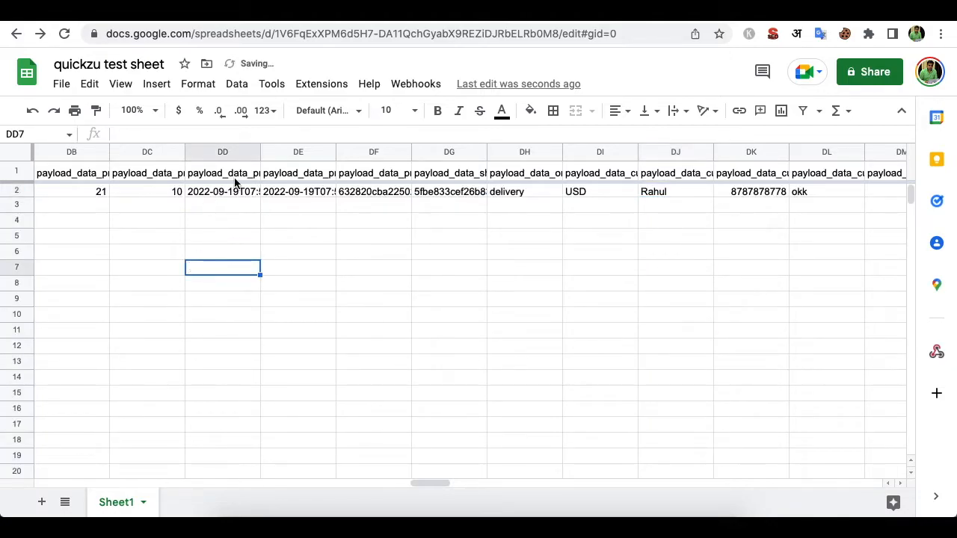
- Verify row 2 shows create, order, the order ID and pending, then move order #84329 to Accepted
left_click(77, 192)
scroll(255, 206, "left", 20)
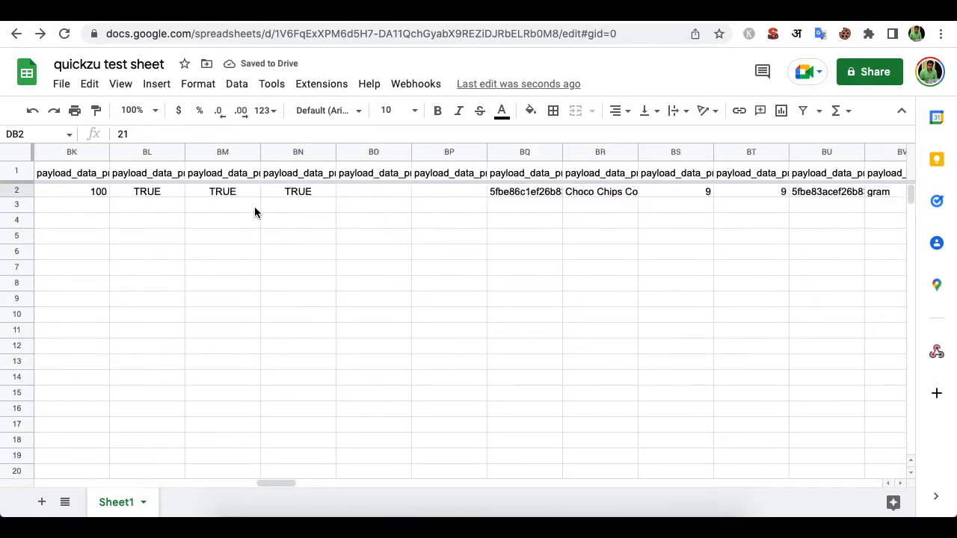
scroll(254, 207, "left", 7)
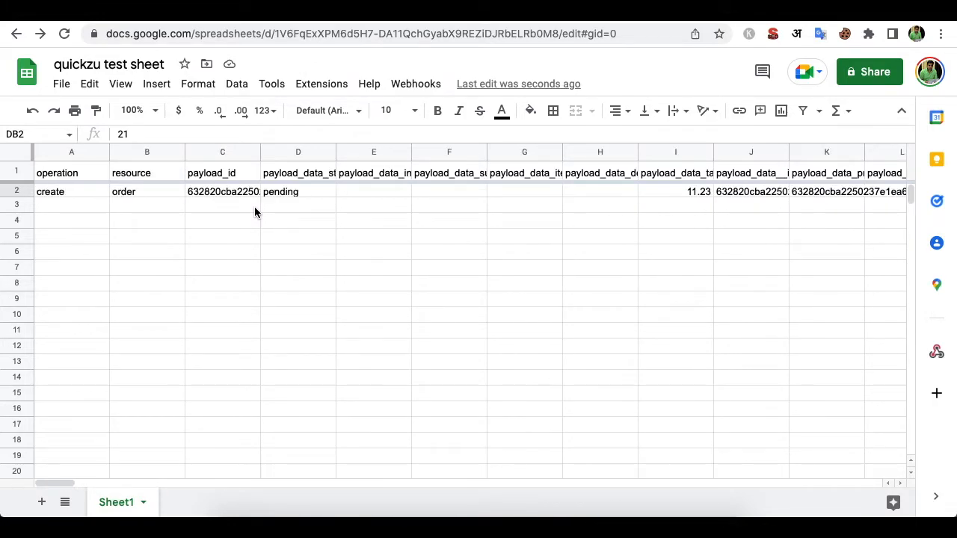
left_click(56, 193)
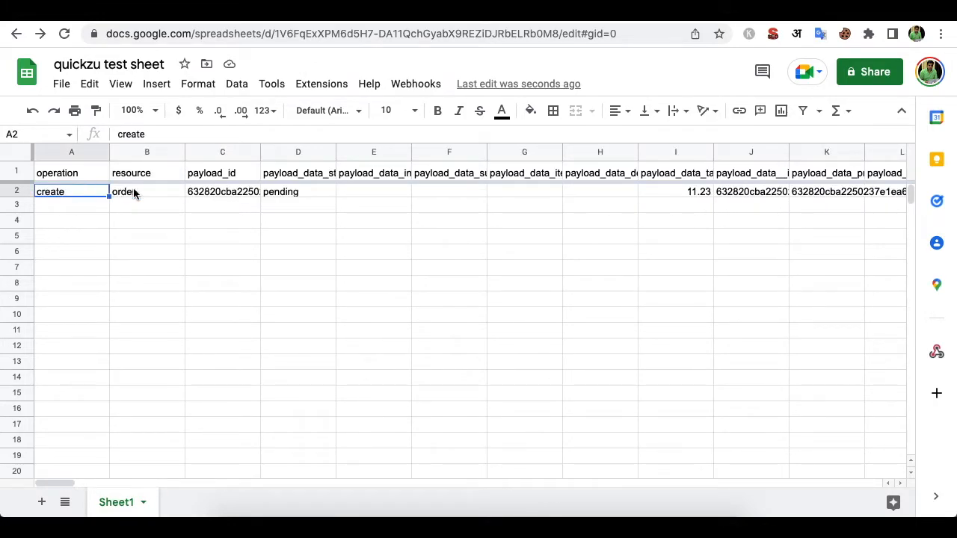
left_click(175, 198)
left_click(223, 192)
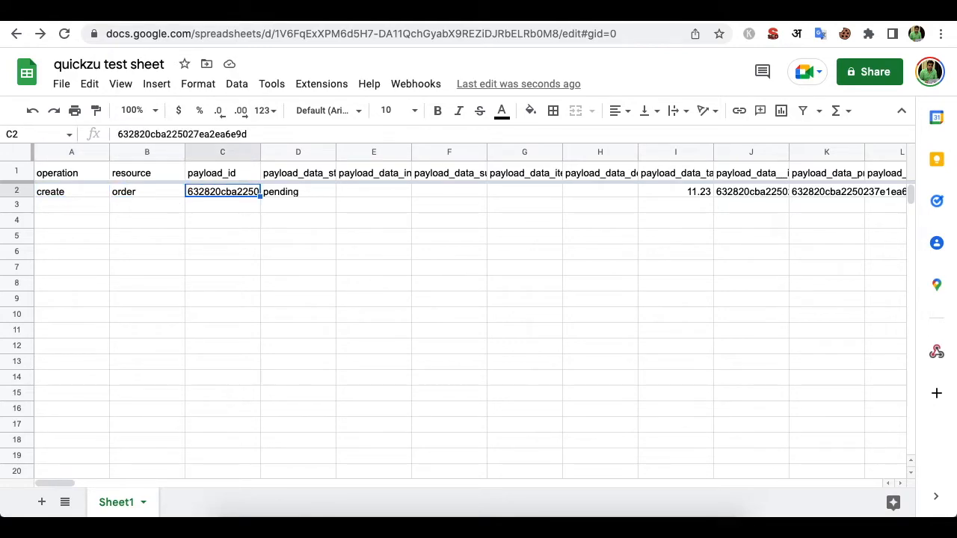
left_click(297, 192)
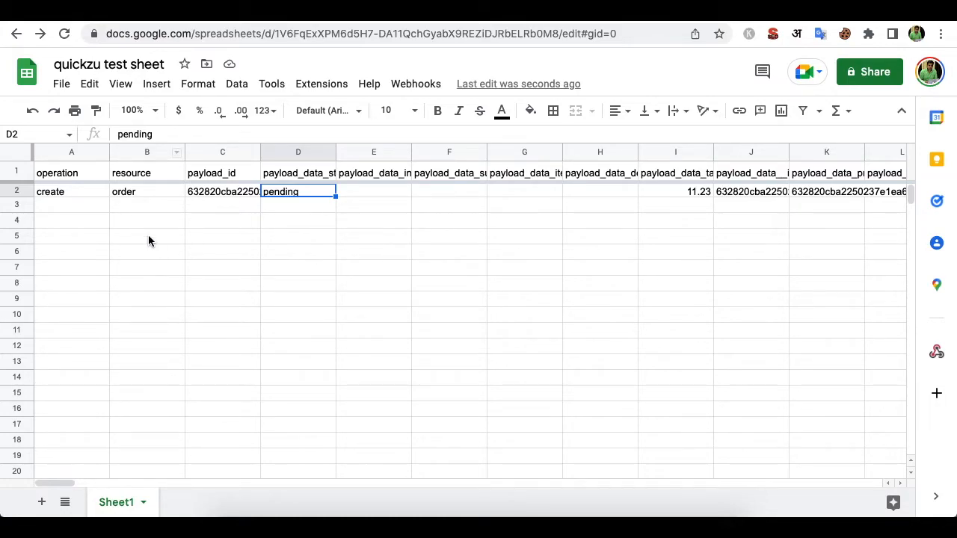
left_click(523, 11)
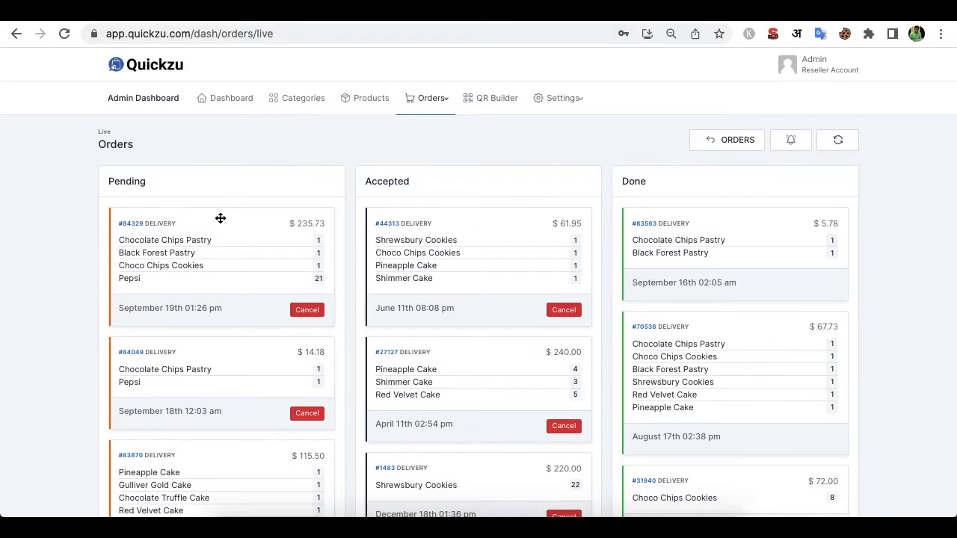
left_click_drag(177, 252, 435, 261)
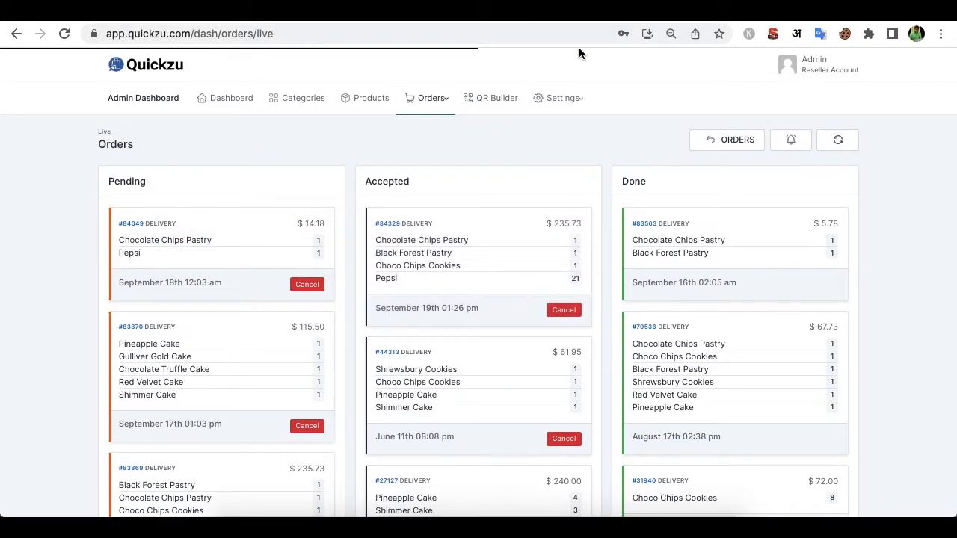
- Widen column C to show full payload IDs and check the new accepted update row in D3
left_click(389, 12)
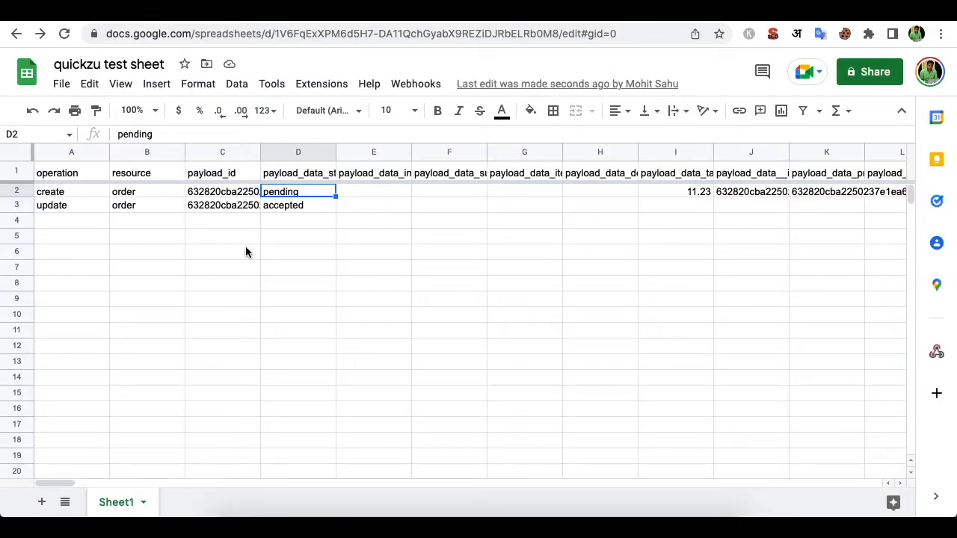
left_click(300, 206)
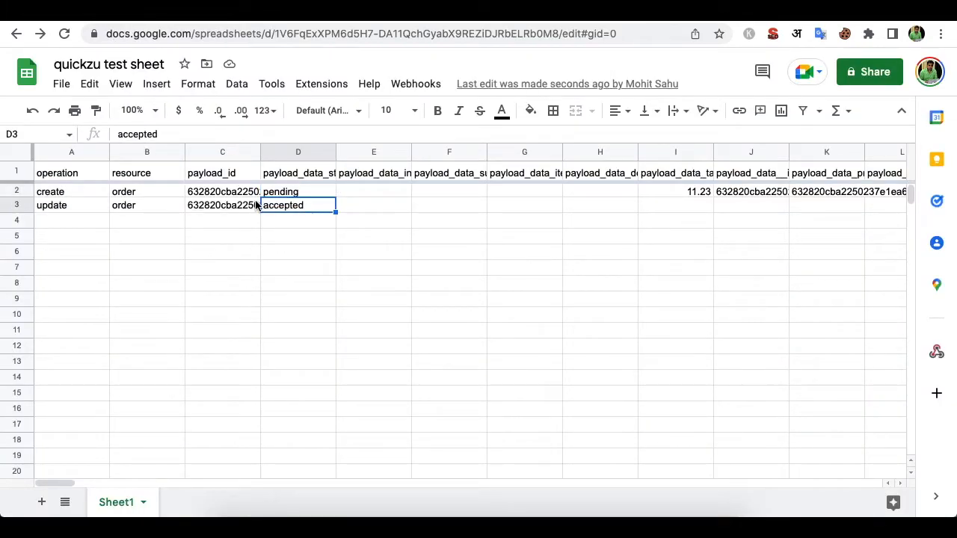
left_click_drag(260, 152, 366, 152)
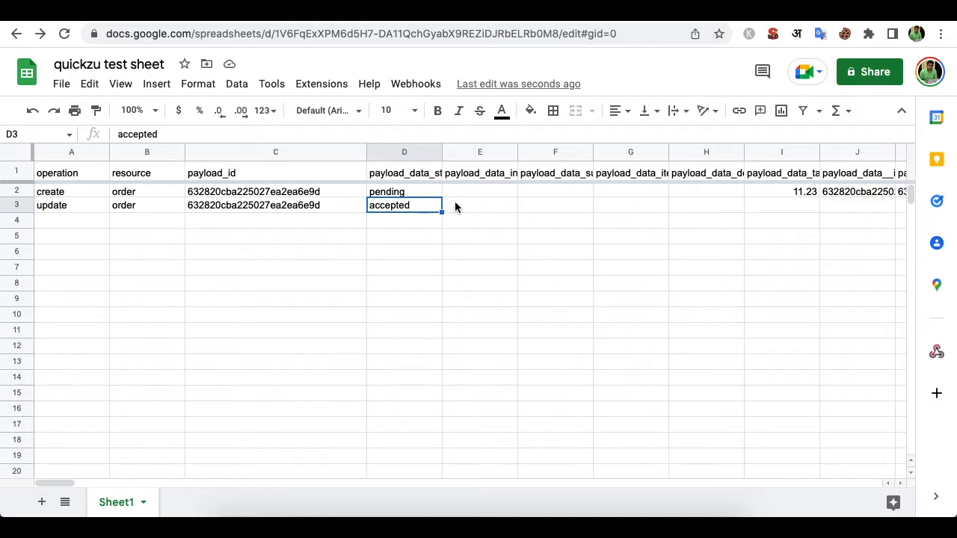
left_click(503, 207)
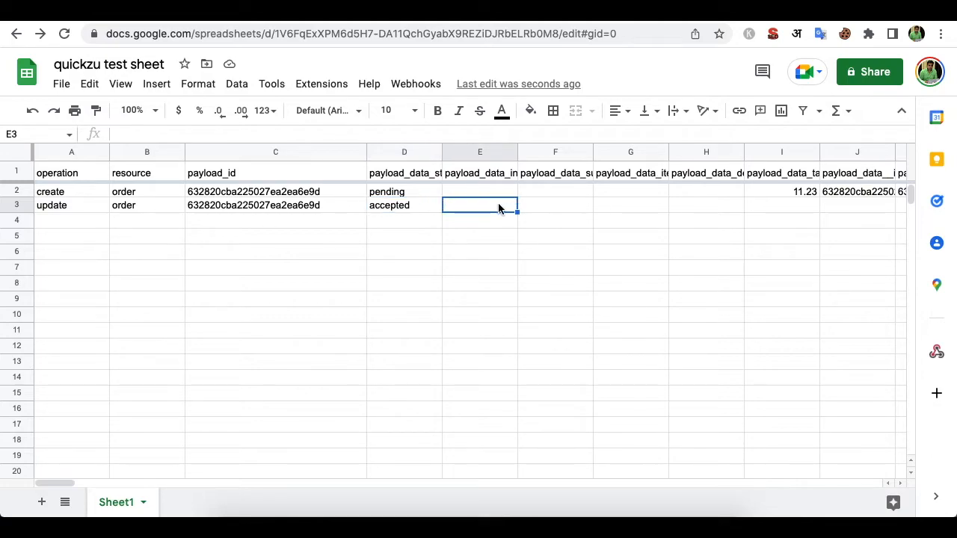
scroll(493, 208, "right", 2)
scroll(492, 208, "left", 2)
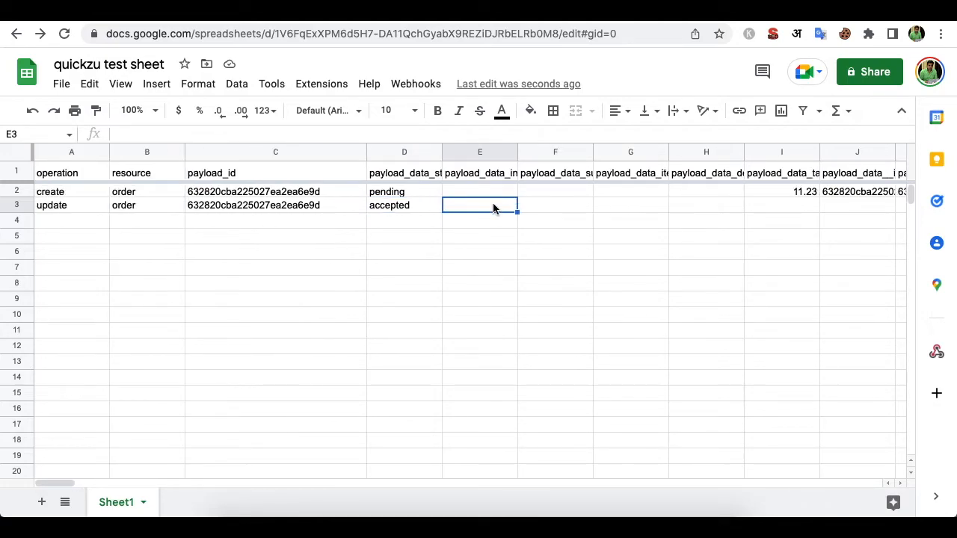
left_click(401, 207)
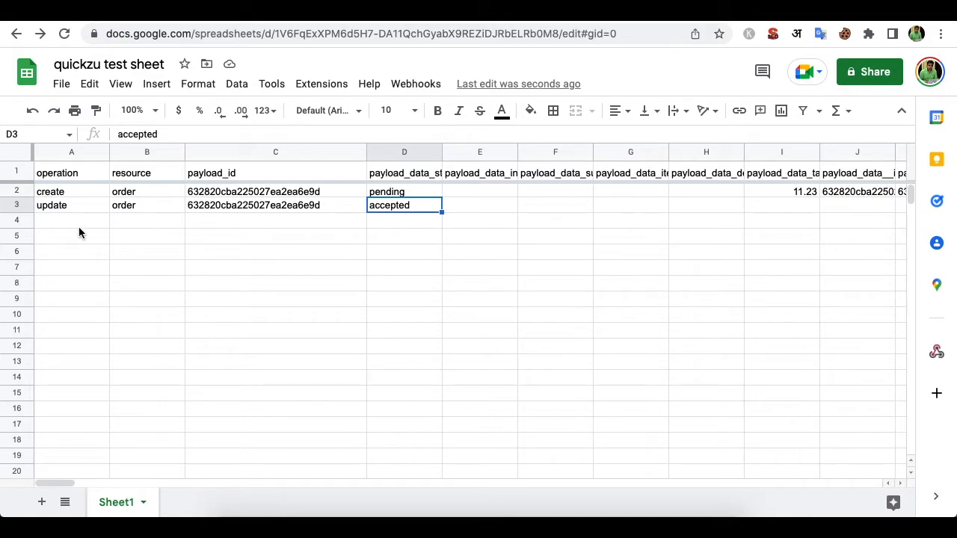
left_click(489, 21)
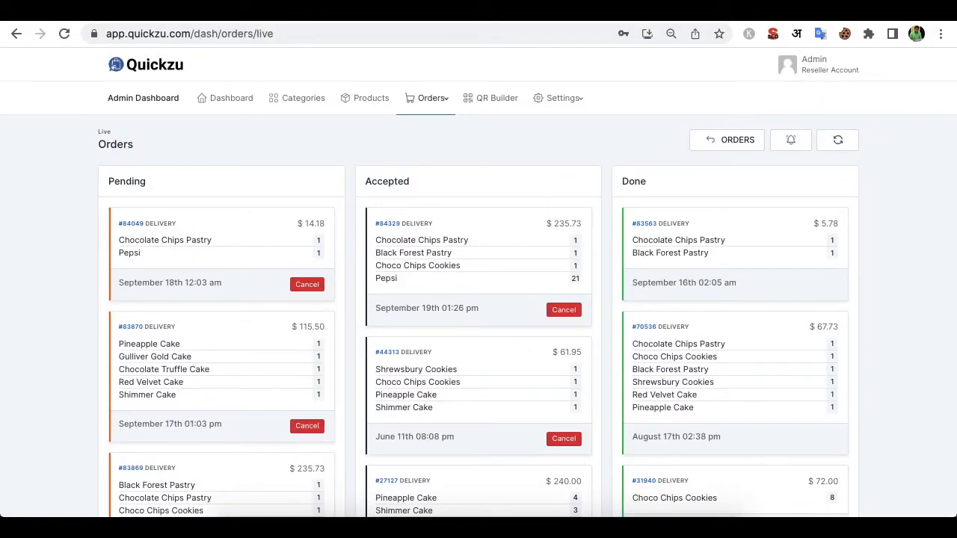
- Toggle between the sheet and Quickzu's Live Orders board, ending on quickzu test sheet
left_click(729, 15)
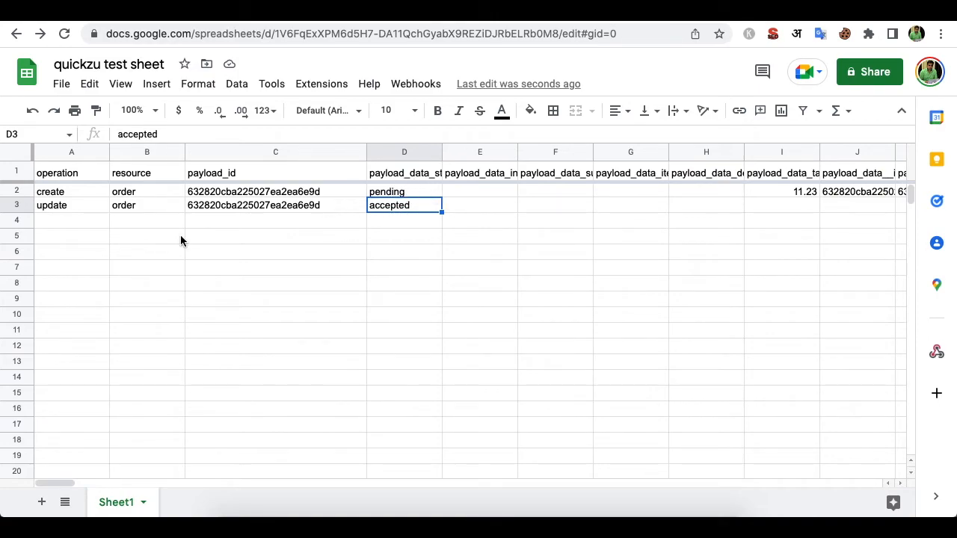
left_click(493, 17)
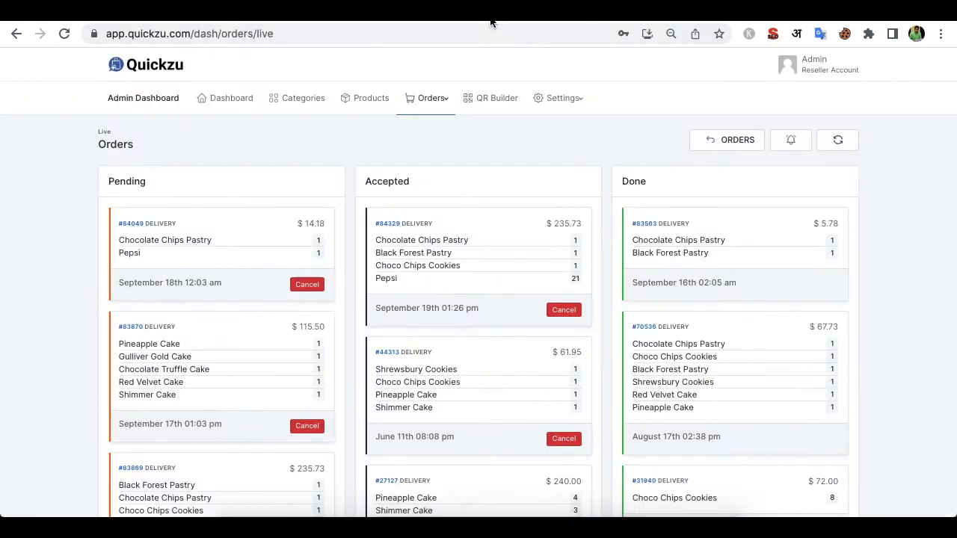
left_click(734, 20)
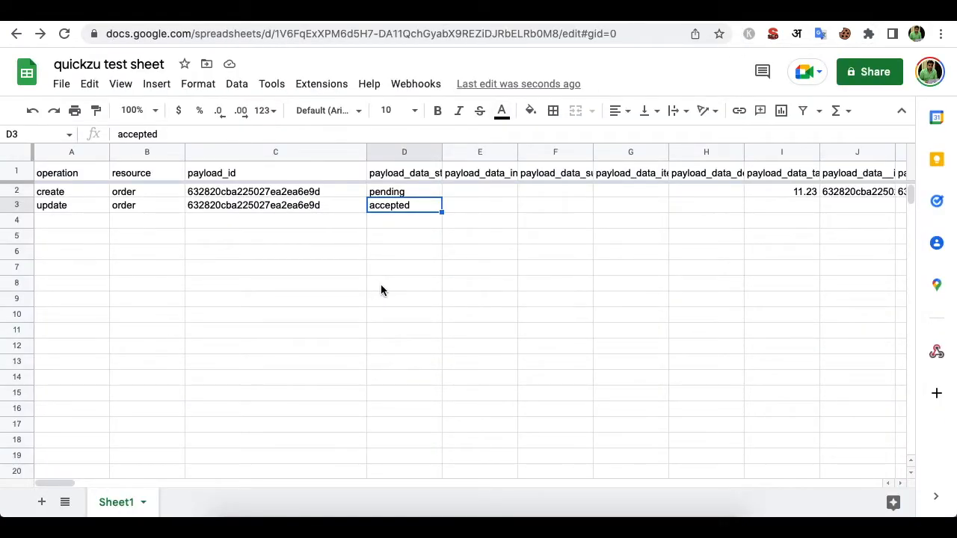
- Open Get add-ons, search 'twil' to find ConnectTo Twilio SMS, then clear the search box
left_click(272, 85)
mouse_move(321, 84)
mouse_move(353, 111)
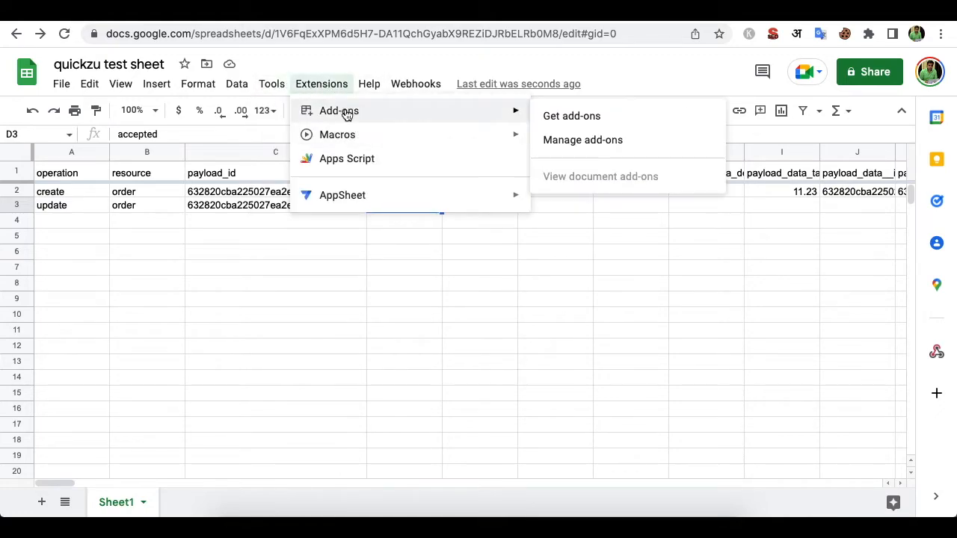
left_click(573, 115)
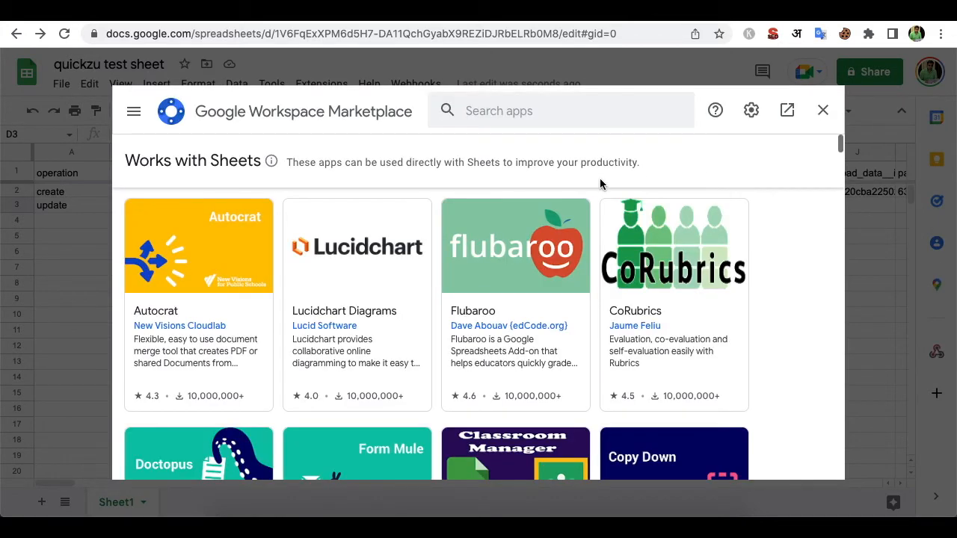
type("twil")
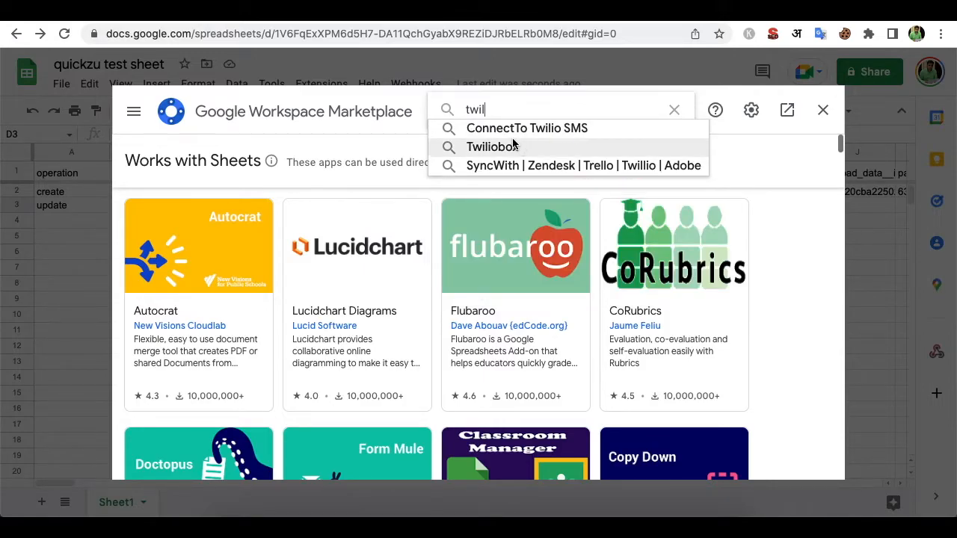
left_click(509, 128)
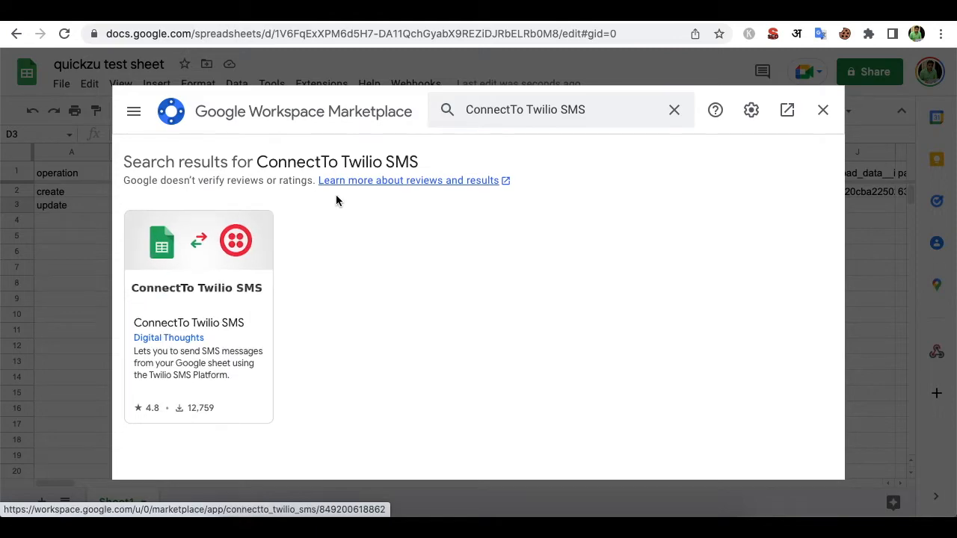
left_click(674, 111)
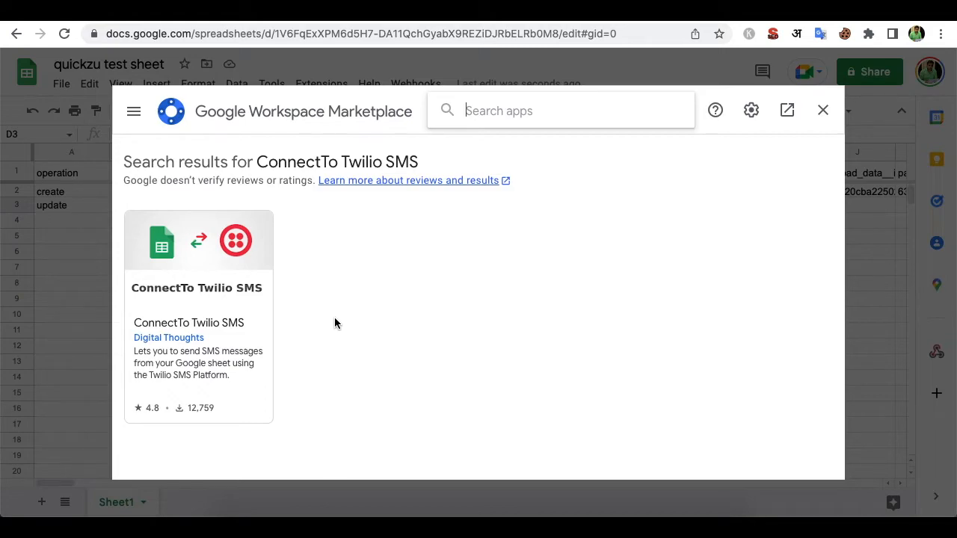
- Search the Marketplace for 'whatsapp', browse the results, then close the Marketplace
type("whatsapp")
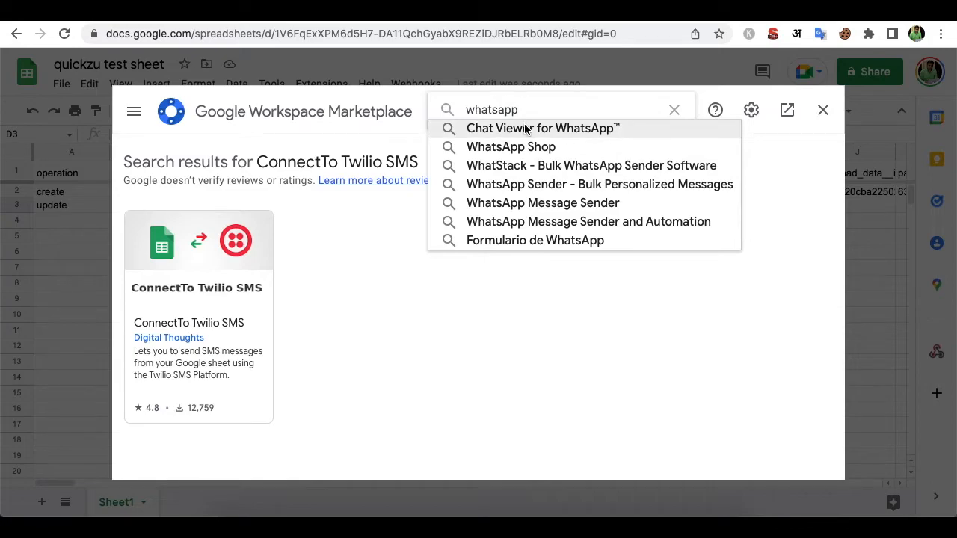
key("Return")
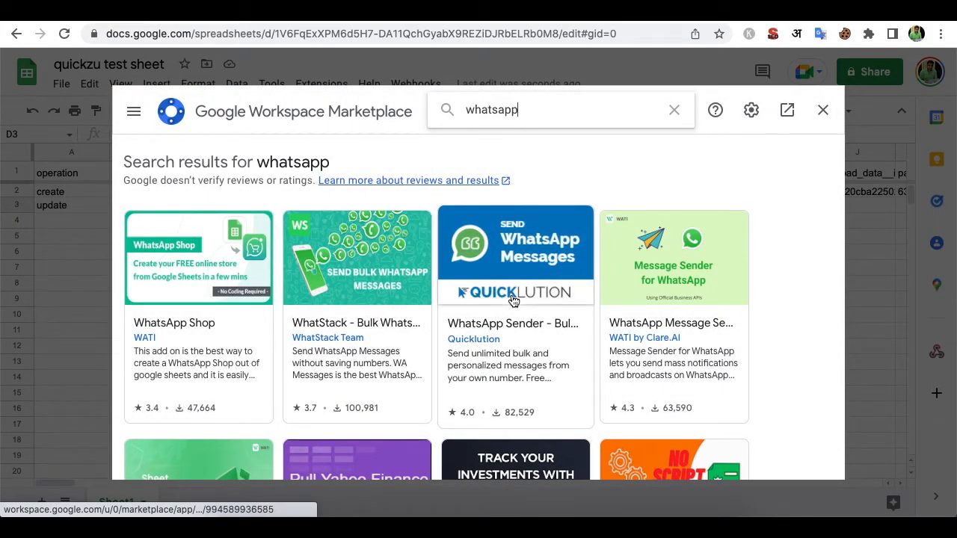
scroll(513, 299, "down", 2)
scroll(561, 253, "down", 2)
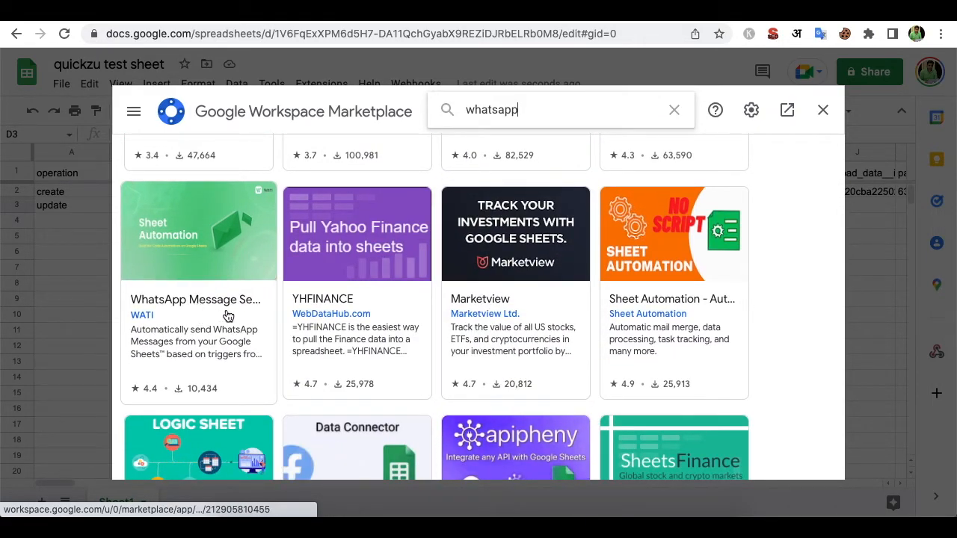
scroll(329, 277, "down", 1)
scroll(474, 269, "down", 2)
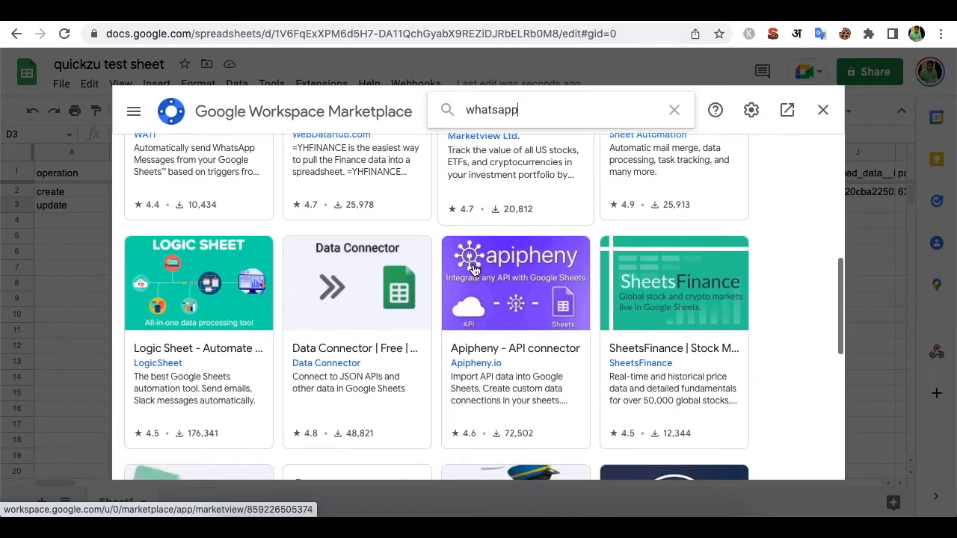
scroll(473, 269, "down", 3)
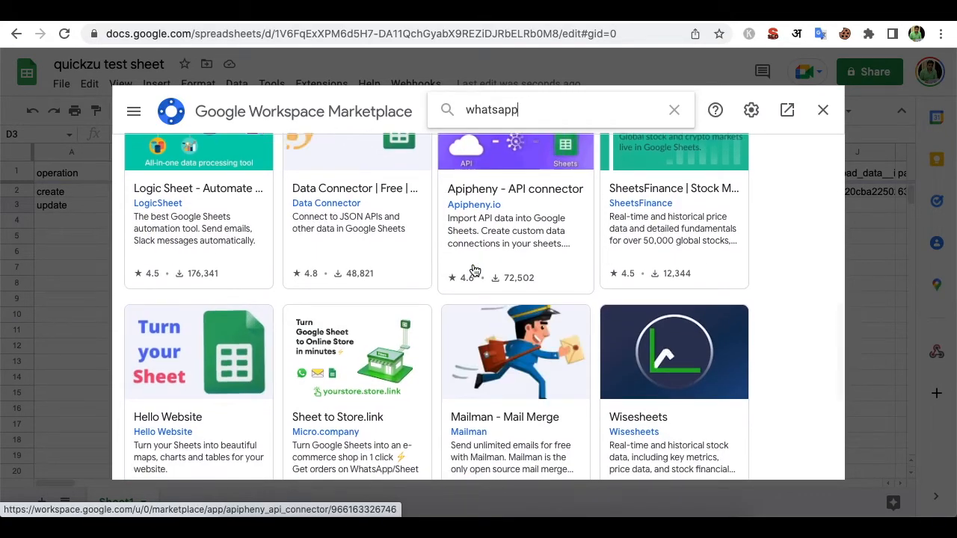
scroll(473, 269, "down", 4)
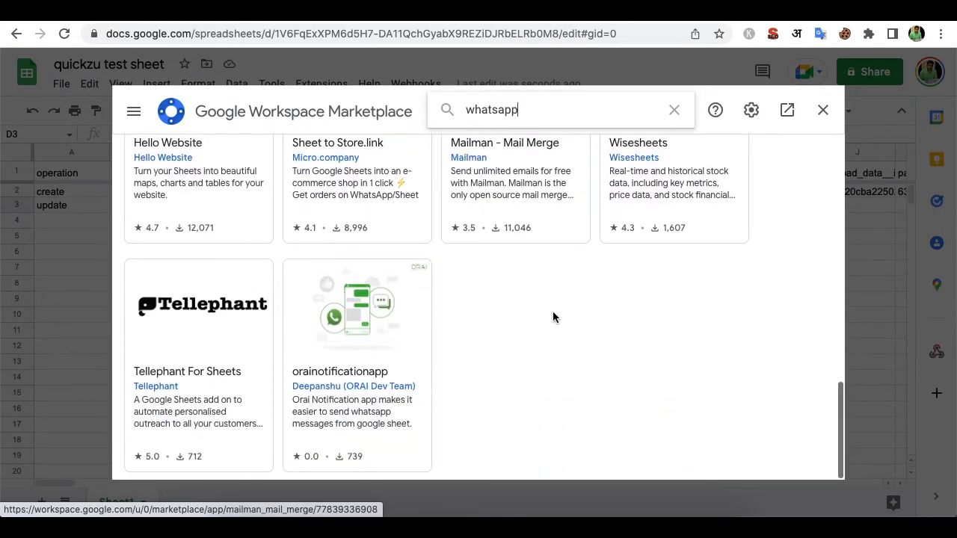
scroll(553, 316, "up", 9)
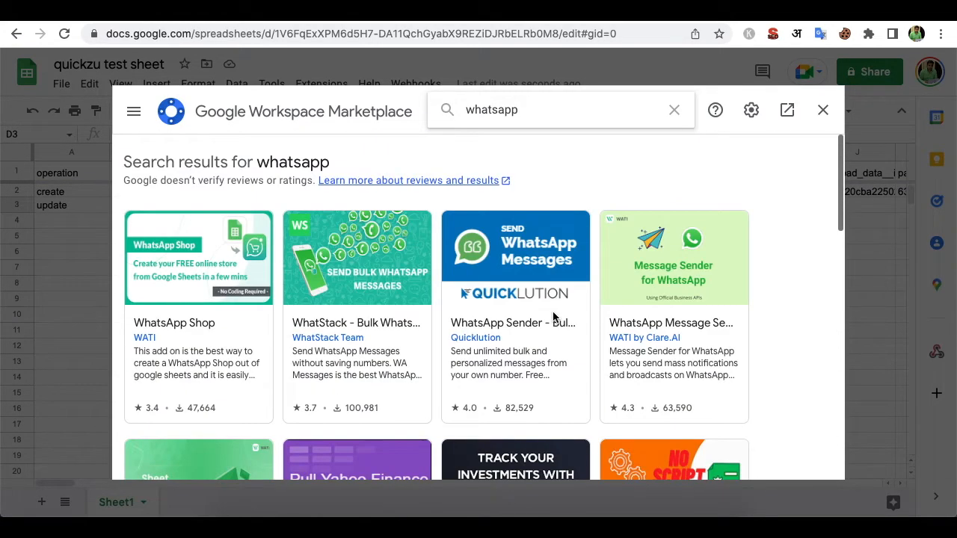
left_click(822, 111)
- In Postman, open the 'update an order' request from the Orders collection
left_click(382, 254)
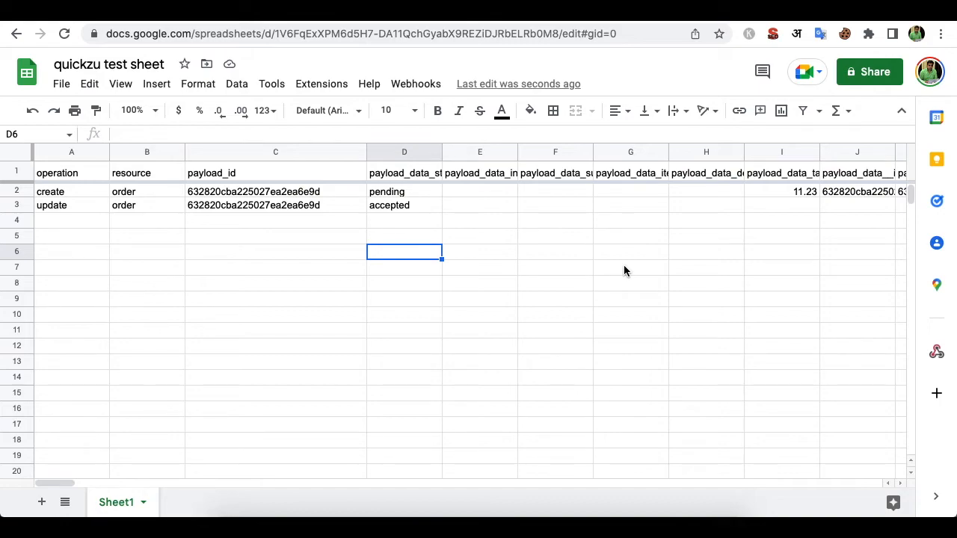
left_click(658, 21)
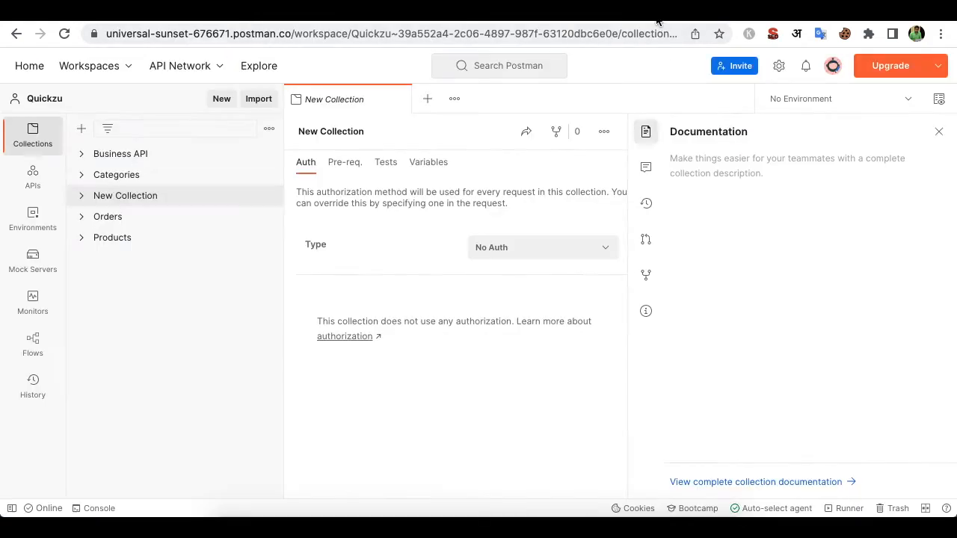
left_click(81, 217)
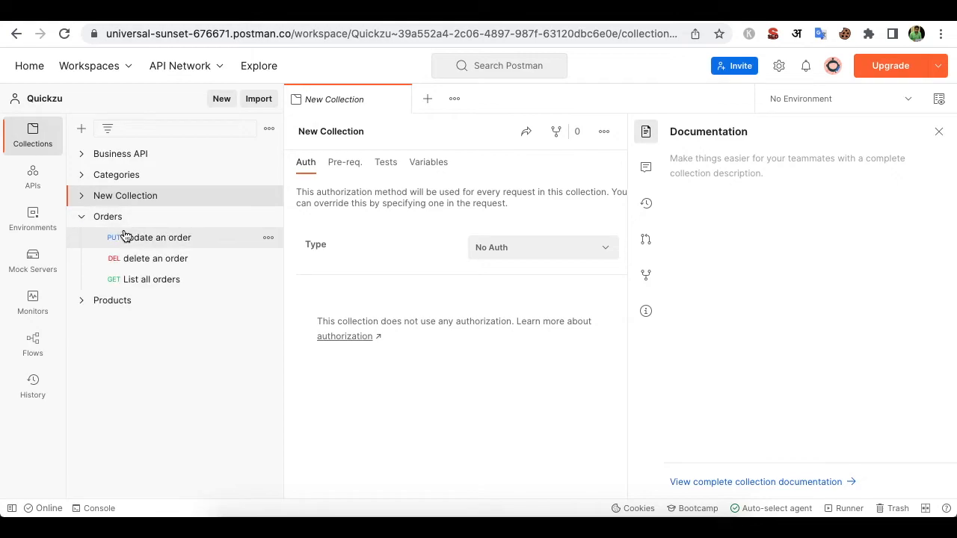
left_click(172, 239)
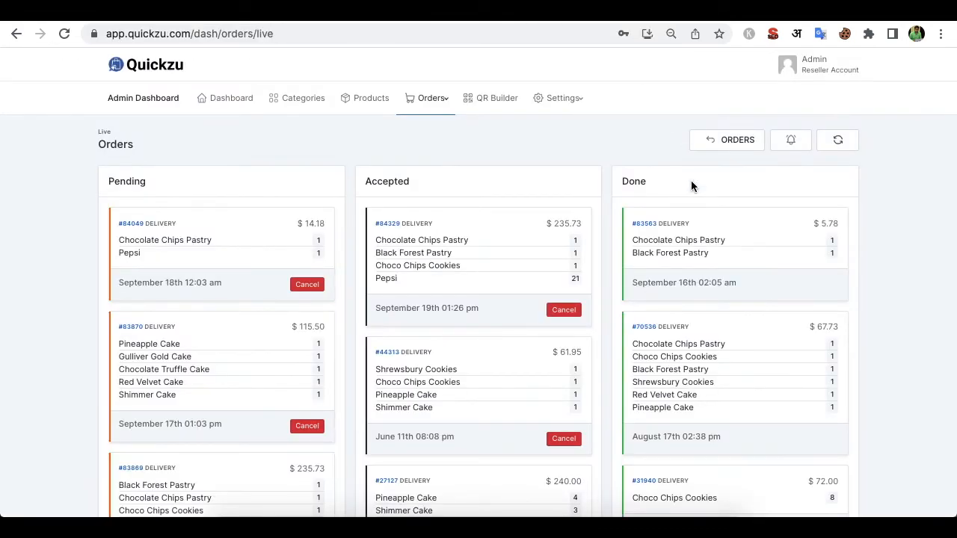
- Check Quickzu's APIs and Webhooks settings and the sheet, then return to Postman's update-order request
left_click(561, 99)
left_click(566, 254)
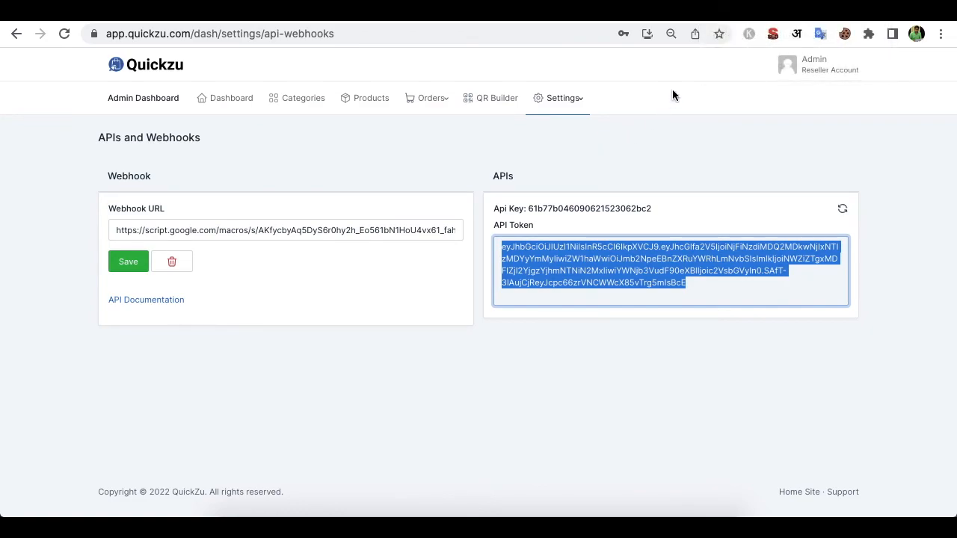
left_click(736, 12)
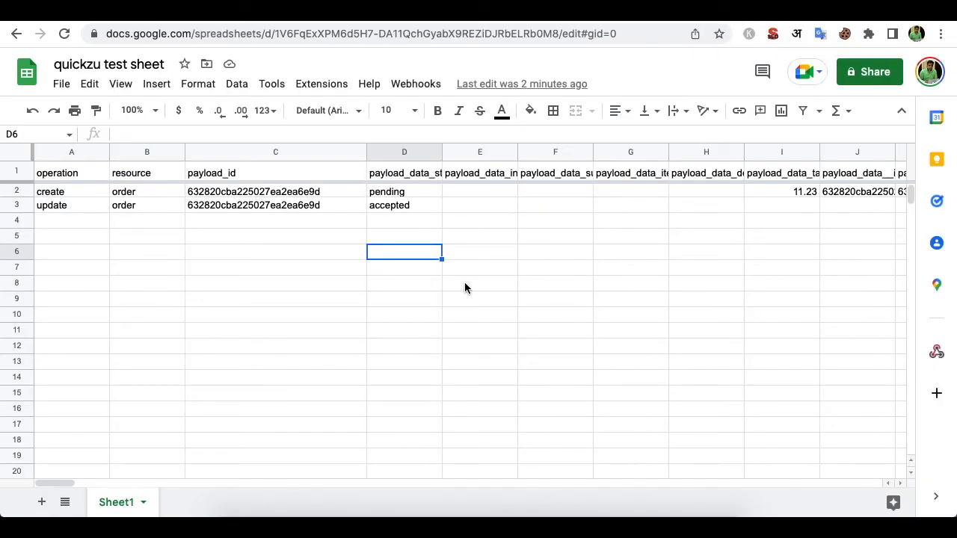
left_click(389, 271)
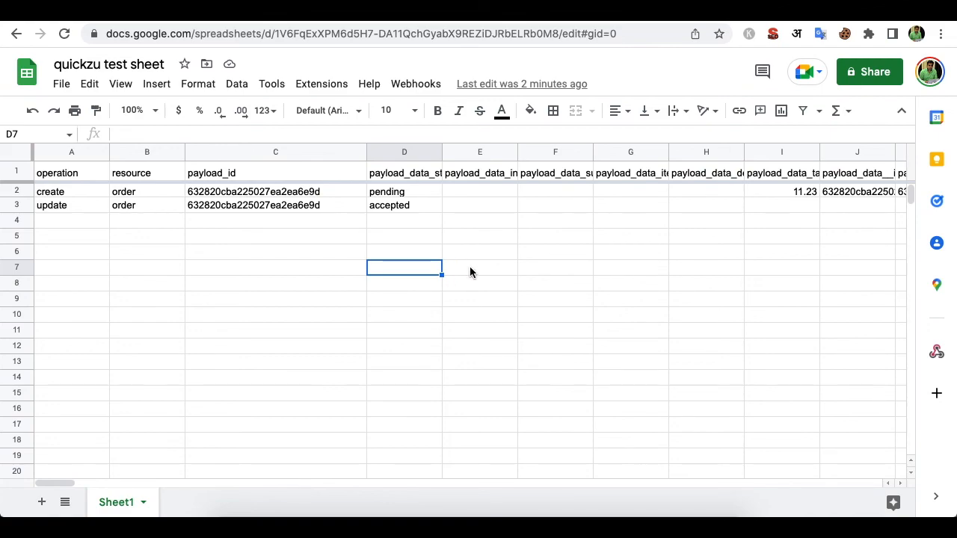
left_click(469, 267)
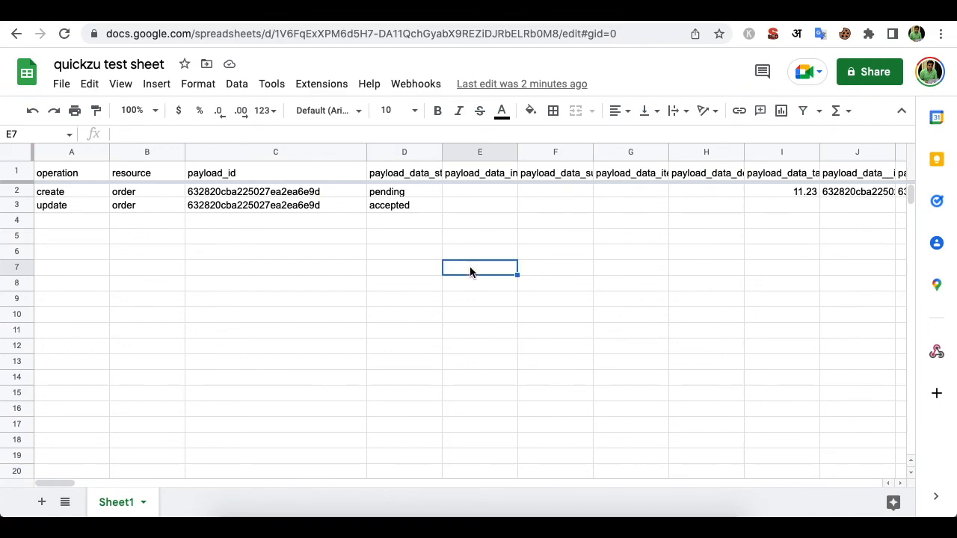
left_click(667, 21)
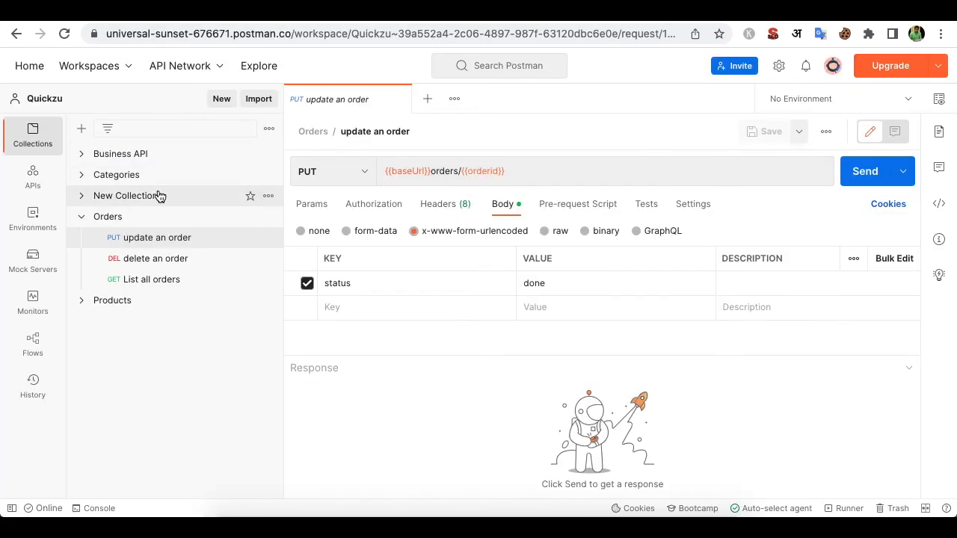